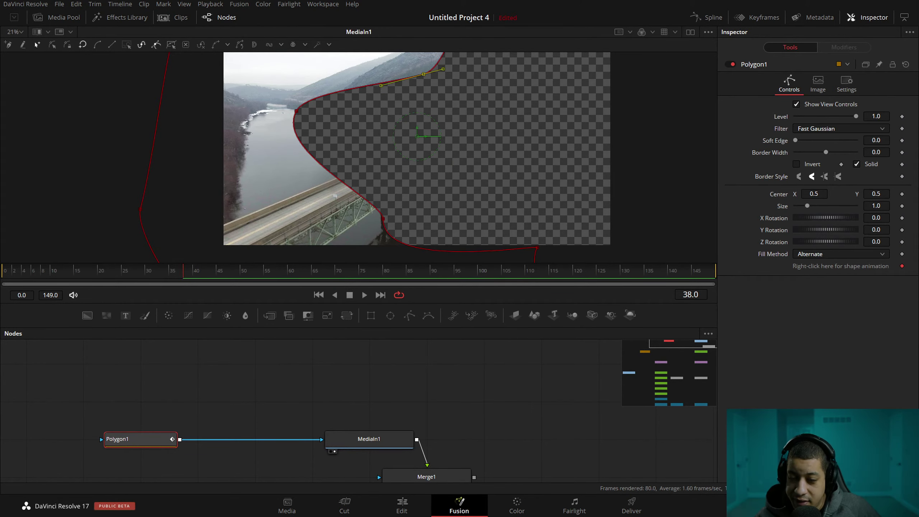
Delete the Polygon1 mask node and fit the unmasked MediaIn1 image to the viewer.
{"action": "left_click", "coordinate": [152, 448]}
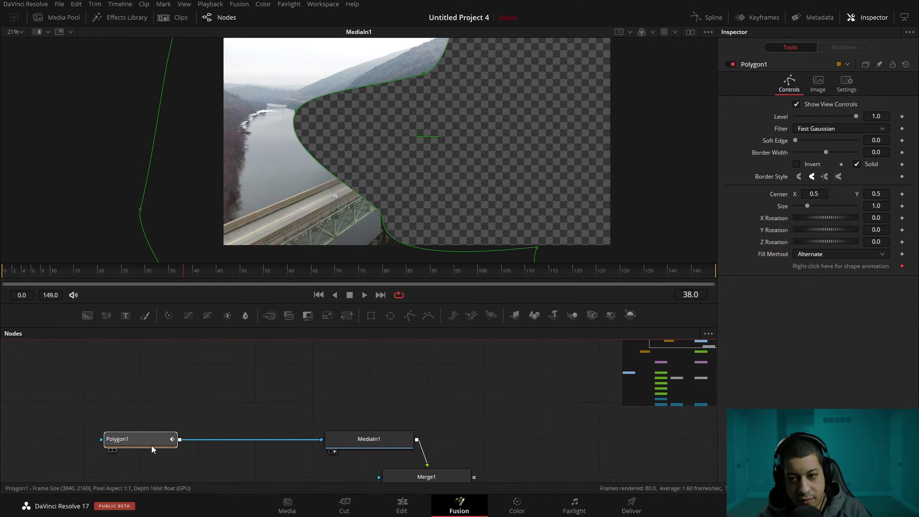
{"action": "key", "text": "Delete"}
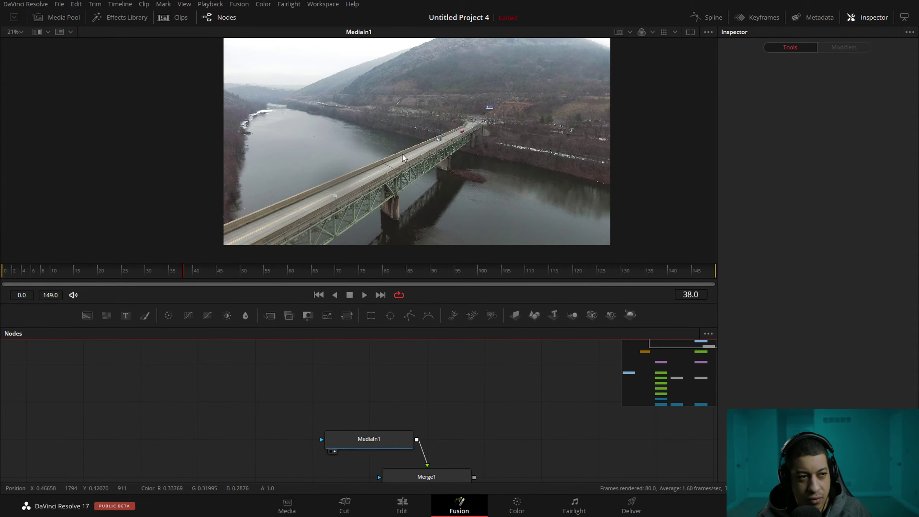
{"action": "left_click", "coordinate": [14, 32]}
{"action": "left_click", "coordinate": [14, 41]}
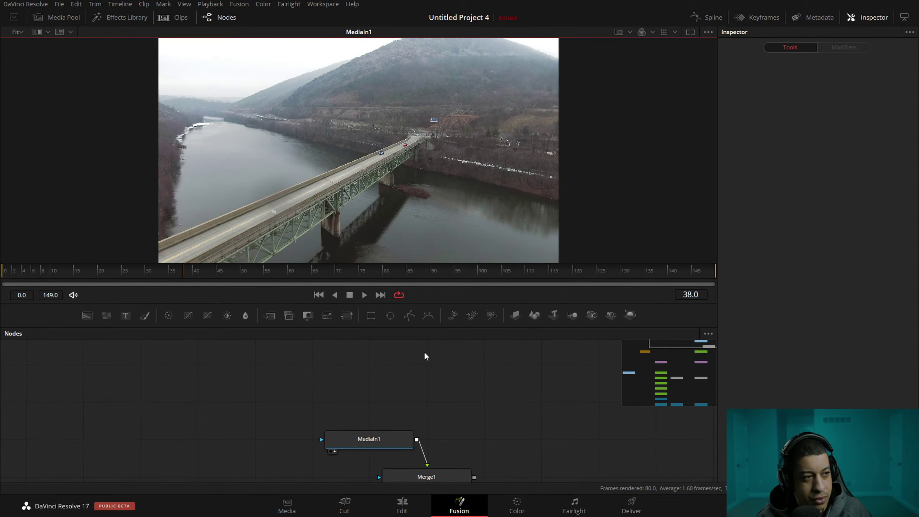
Rearrange the nodes so MediaIn1 and Background1 are stacked on the left with Merge1 to the right between them.
{"action": "scroll", "coordinate": [528, 460], "scroll_direction": "down", "scroll_amount": 3}
{"action": "left_click_drag", "start_coordinate": [402, 398], "coordinate": [475, 397]}
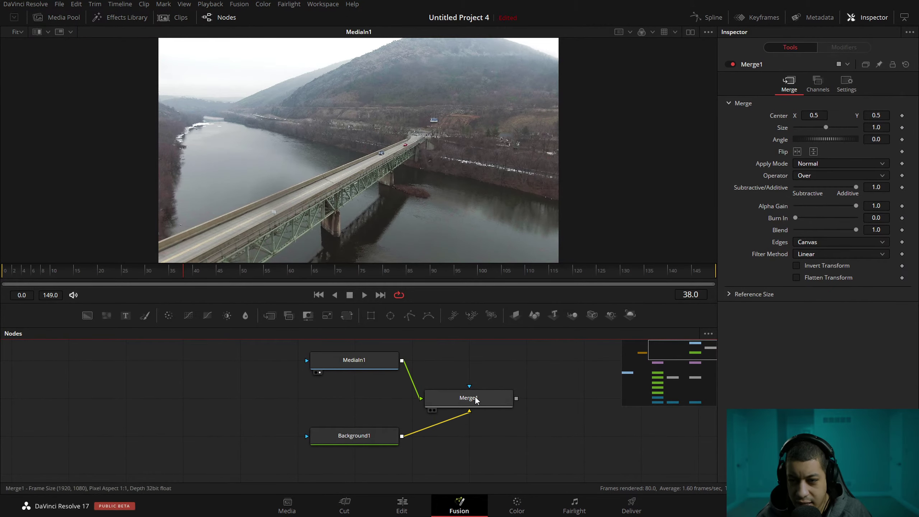
{"action": "left_click_drag", "start_coordinate": [353, 431], "coordinate": [353, 397]}
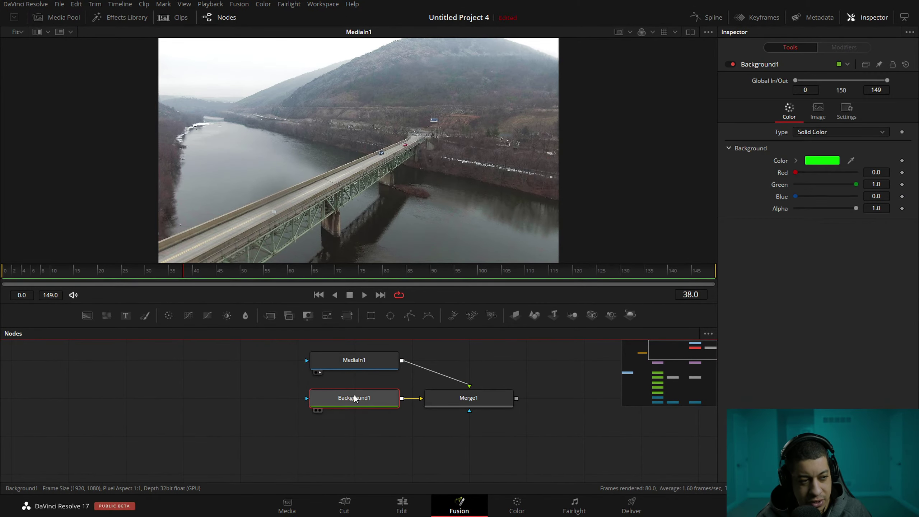
{"action": "left_click_drag", "start_coordinate": [231, 369], "coordinate": [400, 417]}
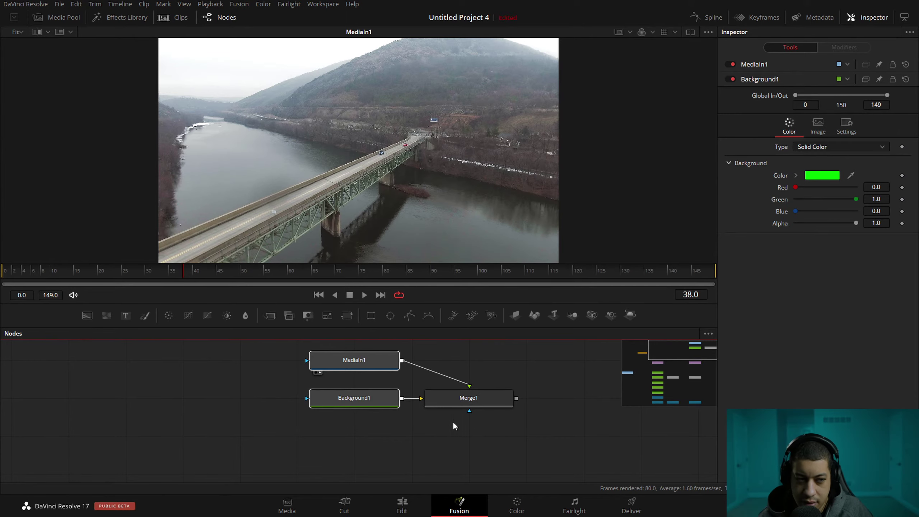
{"action": "left_click_drag", "start_coordinate": [348, 399], "coordinate": [348, 436]}
{"action": "left_click", "coordinate": [500, 438]}
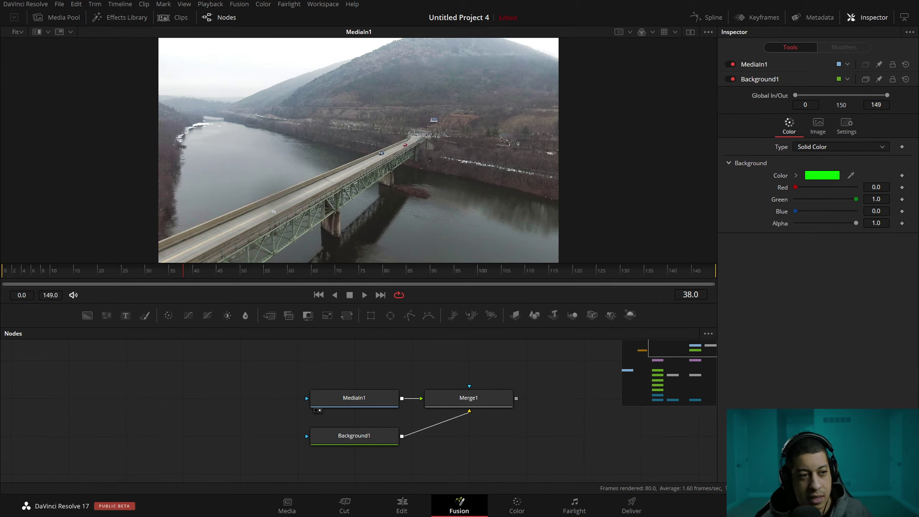
{"action": "left_click_drag", "start_coordinate": [345, 406], "coordinate": [345, 368]}
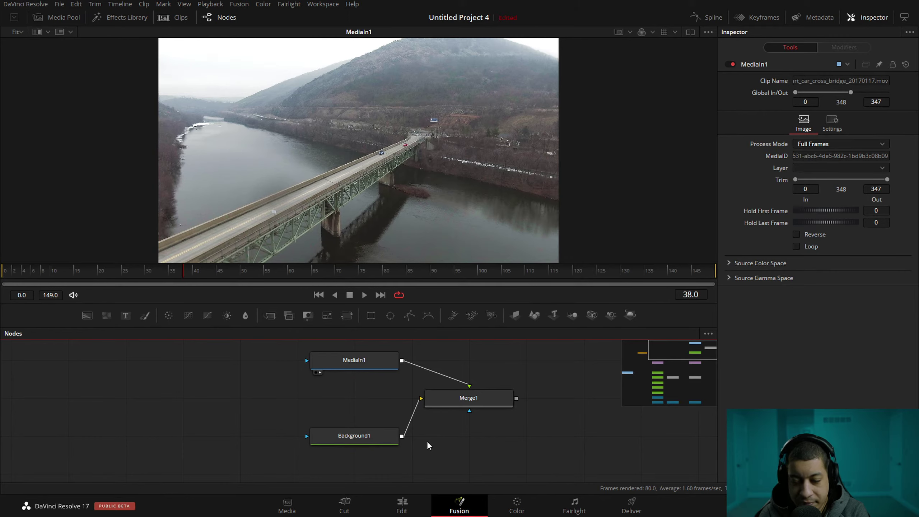
Align Merge1 with Background1, place MediaIn1 directly above Merge1, and show Merge1 fitted in the viewer.
{"action": "left_click_drag", "start_coordinate": [470, 397], "coordinate": [470, 435]}
{"action": "left_click_drag", "start_coordinate": [325, 356], "coordinate": [439, 356]}
{"action": "left_click", "coordinate": [434, 448]}
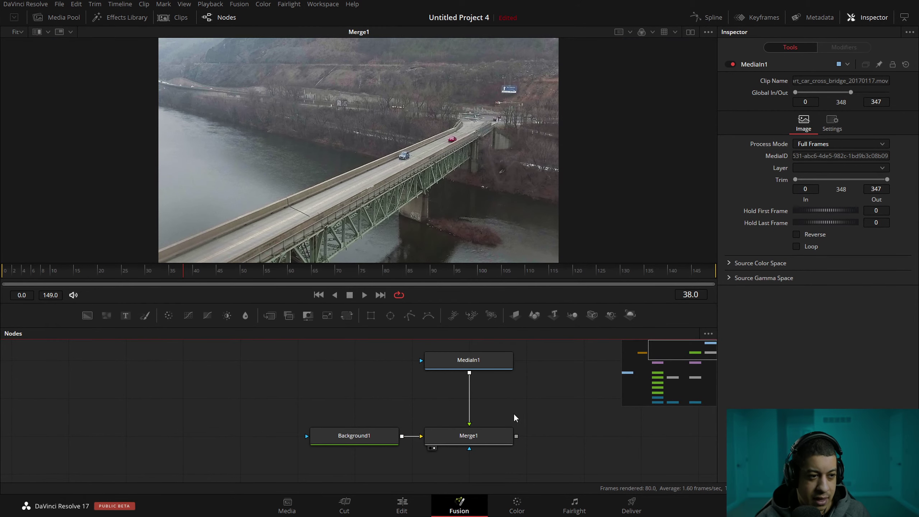
{"action": "left_click", "coordinate": [21, 32]}
{"action": "left_click", "coordinate": [17, 47]}
Add a Polygon mask node and connect it to the mask input of Background1.
{"action": "left_click", "coordinate": [665, 377]}
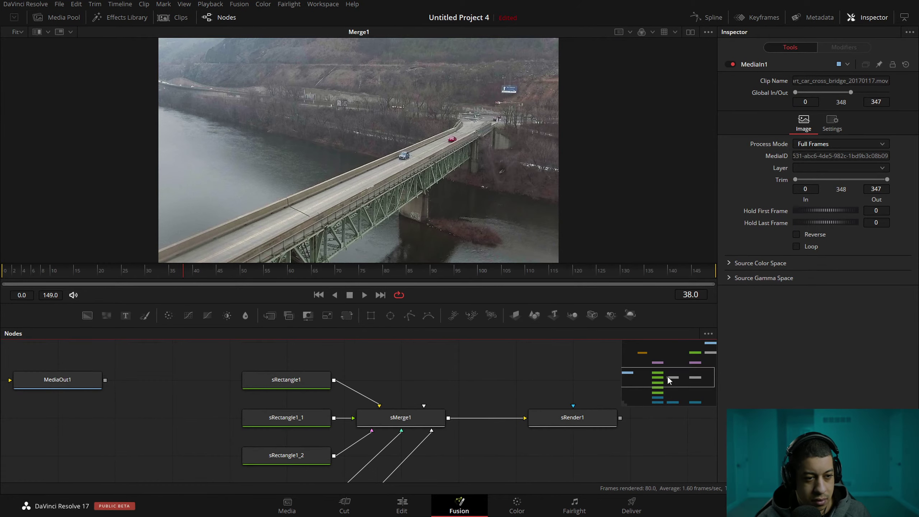
{"action": "scroll", "coordinate": [495, 388], "scroll_direction": "down", "scroll_amount": 4}
{"action": "scroll", "coordinate": [514, 408], "scroll_direction": "right", "scroll_amount": 3}
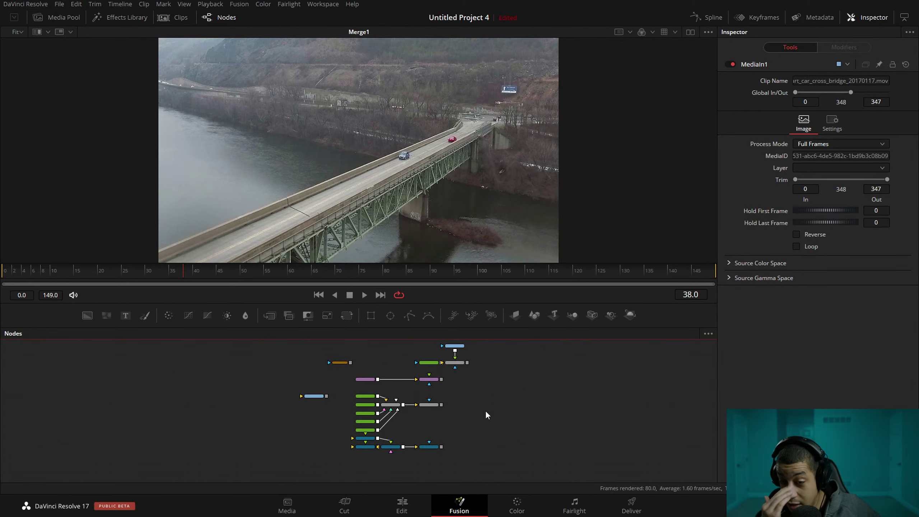
{"action": "scroll", "coordinate": [410, 386], "scroll_direction": "up", "scroll_amount": 3}
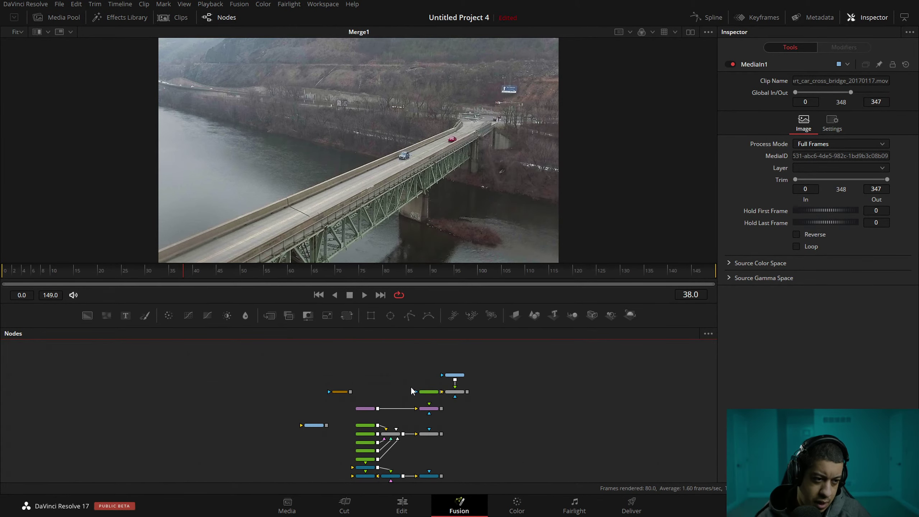
{"action": "scroll", "coordinate": [414, 387], "scroll_direction": "up", "scroll_amount": 4}
{"action": "left_click", "coordinate": [410, 315]}
{"action": "left_click_drag", "start_coordinate": [401, 399], "coordinate": [422, 396]}
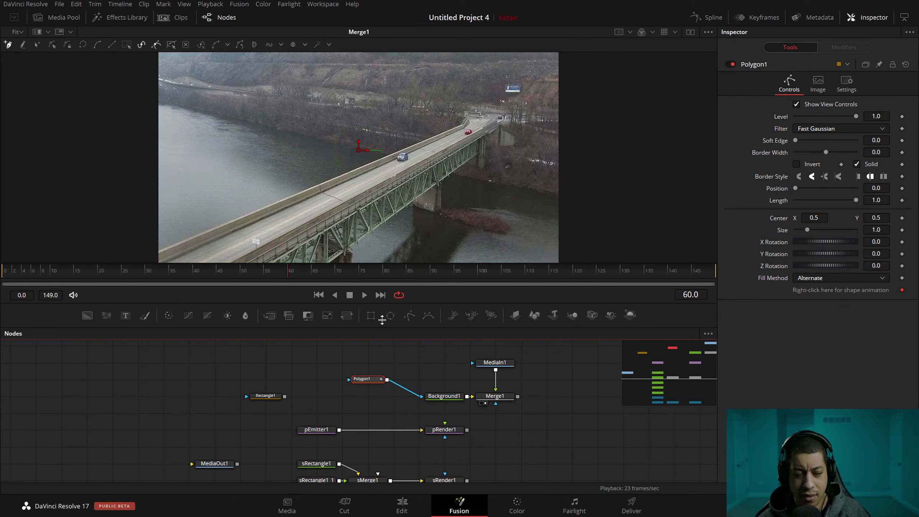
Draw a closed, curved six-point mask at frame 60 around the river and the near part of the bridge.
{"action": "scroll", "coordinate": [362, 156], "scroll_direction": "down", "scroll_amount": 1}
{"action": "left_click", "coordinate": [328, 104]}
{"action": "left_click_drag", "start_coordinate": [412, 111], "coordinate": [422, 116]}
{"action": "left_click", "coordinate": [439, 169]}
{"action": "left_click", "coordinate": [361, 247]}
{"action": "left_click", "coordinate": [256, 198]}
{"action": "left_click", "coordinate": [269, 120]}
{"action": "left_click_drag", "start_coordinate": [328, 104], "coordinate": [357, 106]}
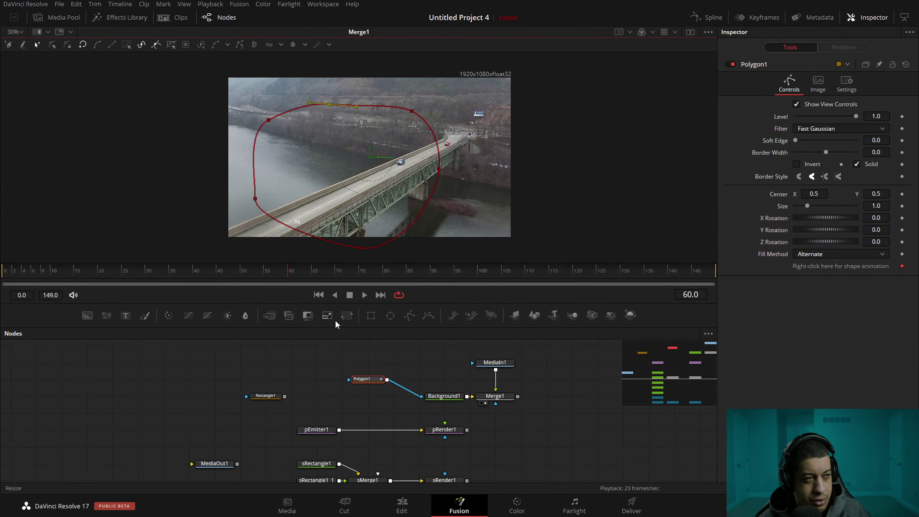
Select all points of the Polygon1 mask and turn on Point Numbers for its polyline.
{"action": "left_click", "coordinate": [368, 378]}
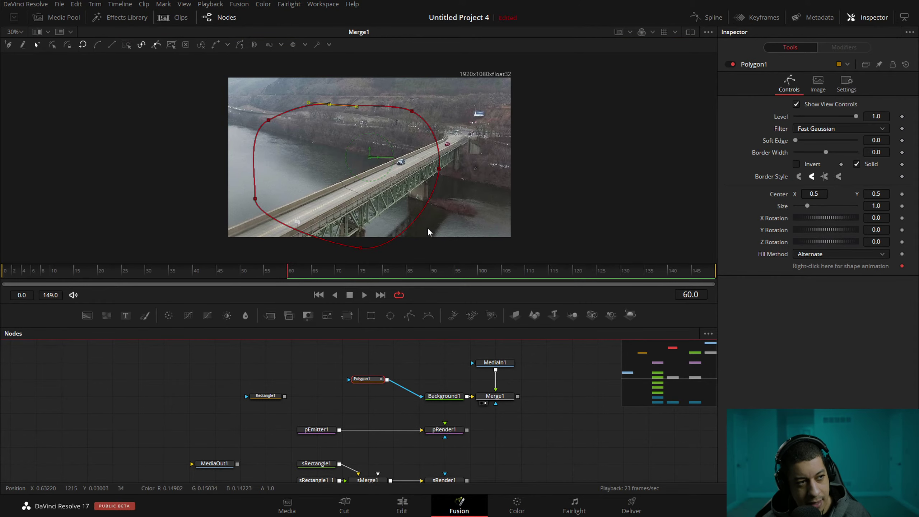
{"action": "left_click_drag", "start_coordinate": [188, 75], "coordinate": [476, 268]}
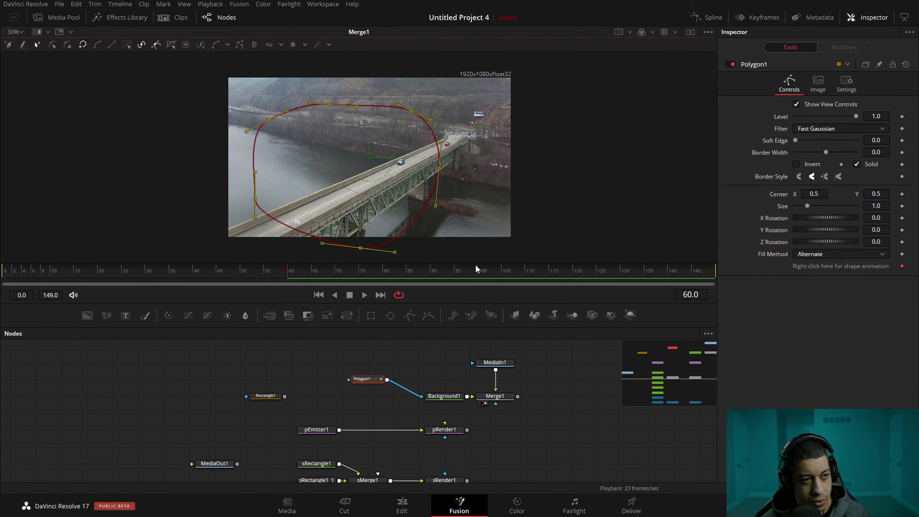
{"action": "right_click", "coordinate": [439, 168]}
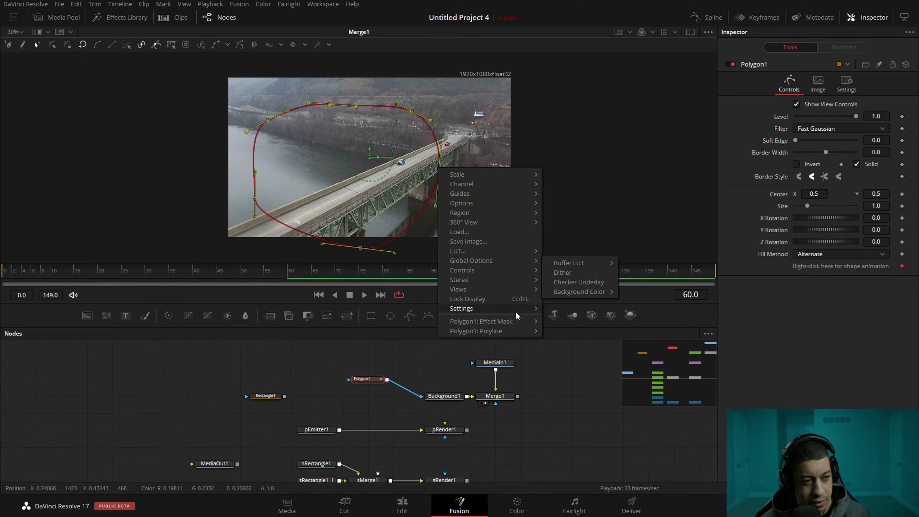
{"action": "mouse_move", "coordinate": [512, 331]}
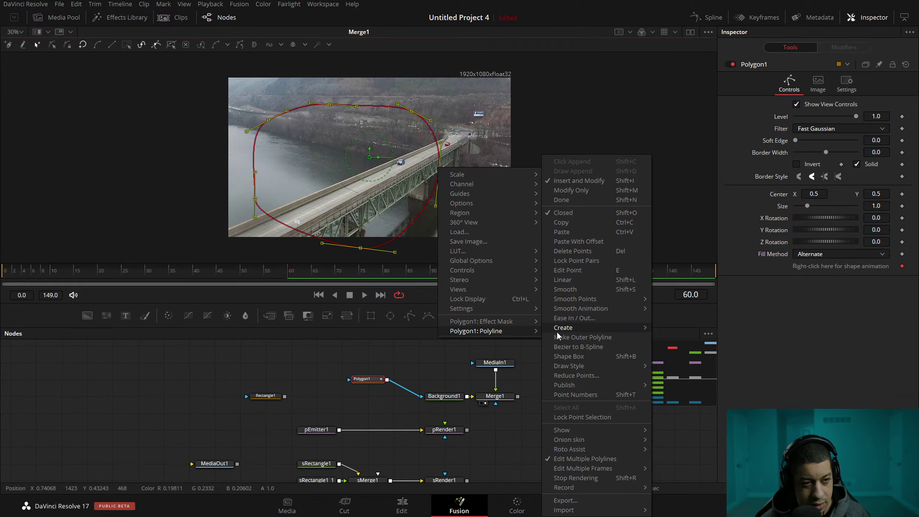
{"action": "mouse_move", "coordinate": [609, 304]}
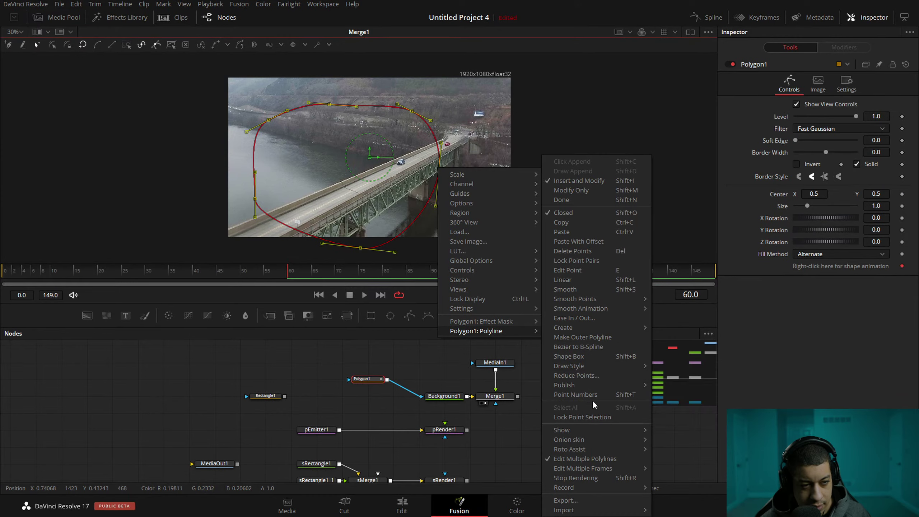
{"action": "key", "text": "Escape"}
{"action": "scroll", "coordinate": [451, 178], "scroll_direction": "up", "scroll_amount": 5}
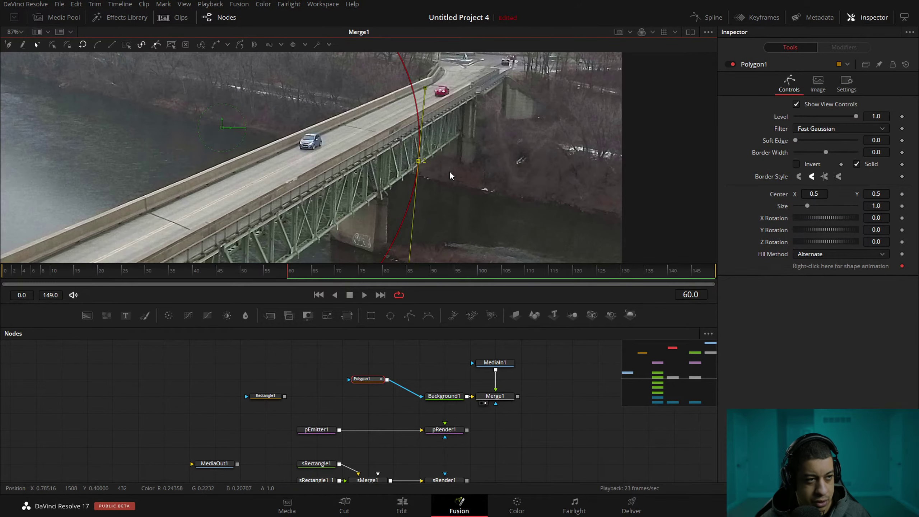
{"action": "scroll", "coordinate": [420, 163], "scroll_direction": "down", "scroll_amount": 8}
{"action": "scroll", "coordinate": [410, 158], "scroll_direction": "up", "scroll_amount": 3}
{"action": "scroll", "coordinate": [410, 157], "scroll_direction": "up", "scroll_amount": 2}
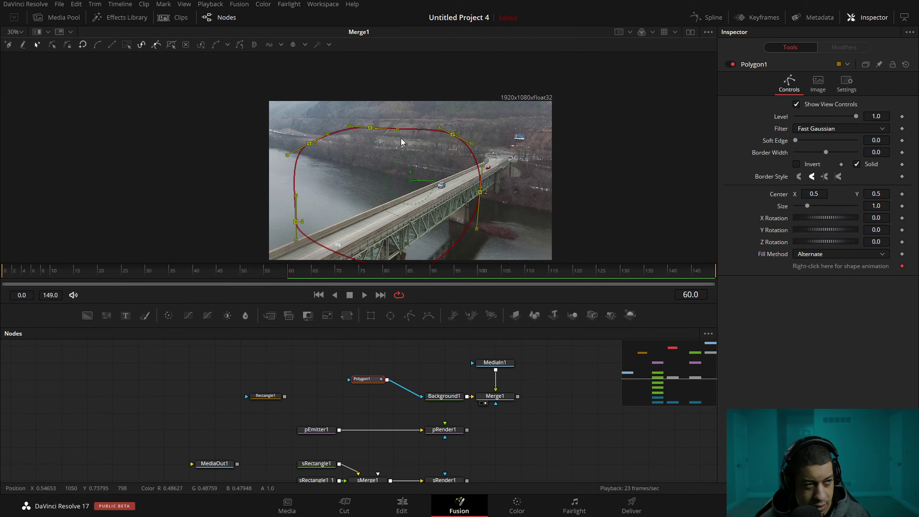
Publish all the selected polyline points as separate controls with Publish Points.
{"action": "right_click", "coordinate": [483, 194]}
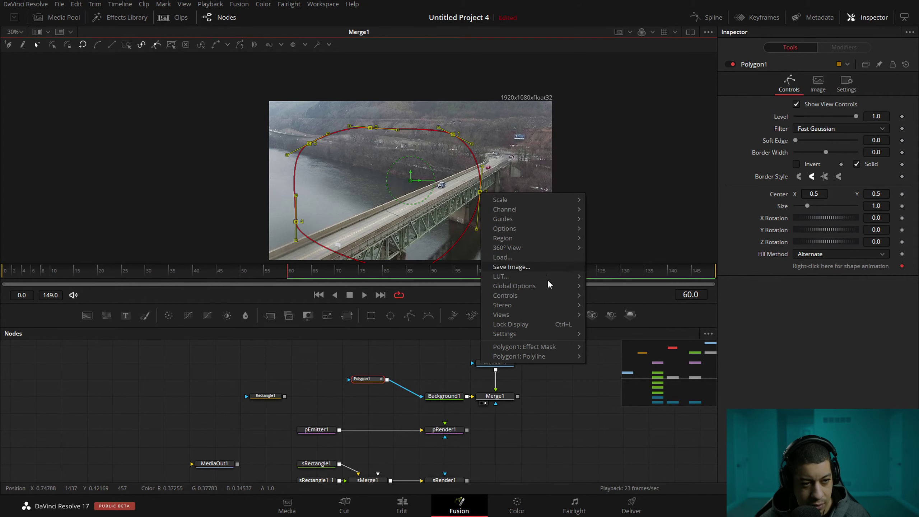
{"action": "mouse_move", "coordinate": [536, 357]}
{"action": "mouse_move", "coordinate": [620, 386]}
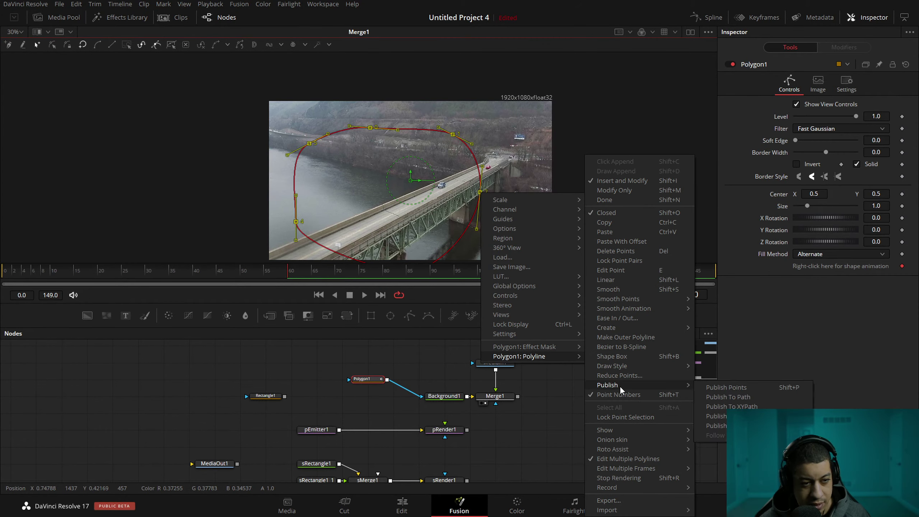
{"action": "left_click", "coordinate": [709, 387]}
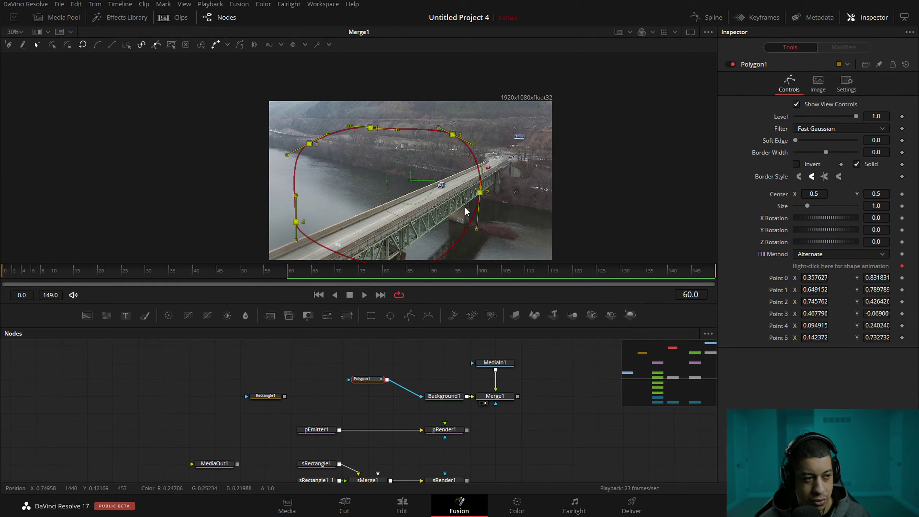
Animate Point 2 with a keyframe at frame 20, then move it at frame 95 to the far end of the bridge.
{"action": "left_click", "coordinate": [99, 278]}
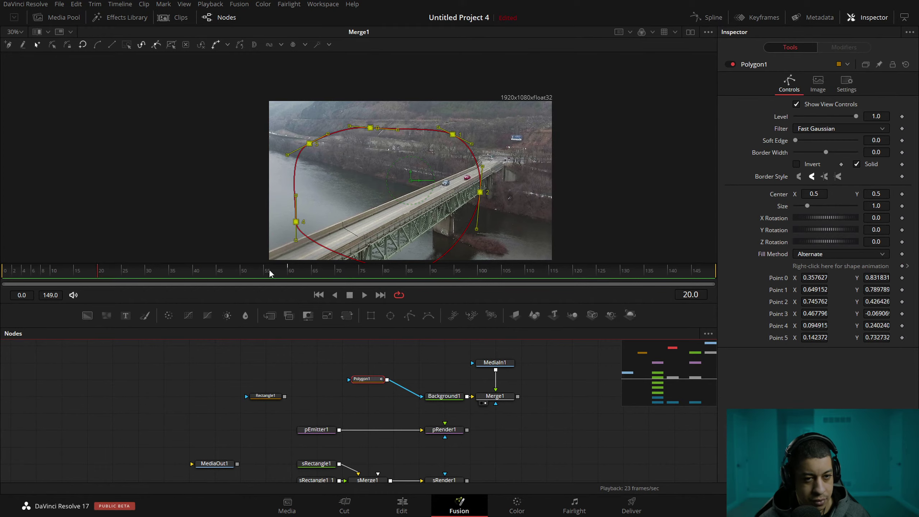
{"action": "left_click", "coordinate": [902, 302]}
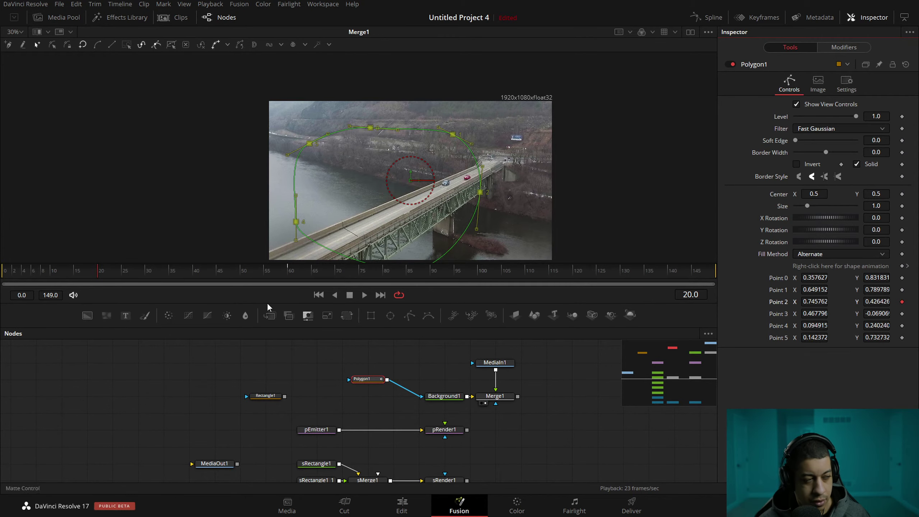
{"action": "left_click_drag", "start_coordinate": [119, 271], "coordinate": [456, 272]}
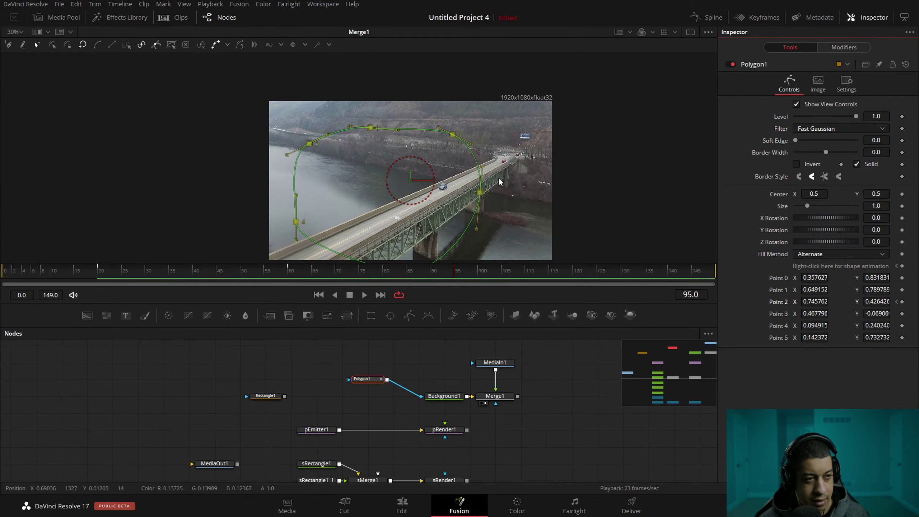
{"action": "left_click", "coordinate": [495, 186]}
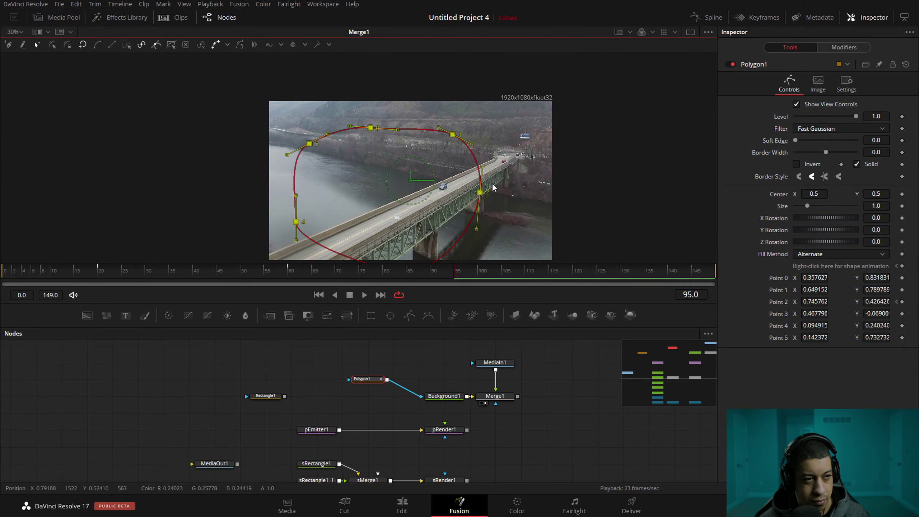
{"action": "left_click_drag", "start_coordinate": [480, 192], "coordinate": [531, 161]}
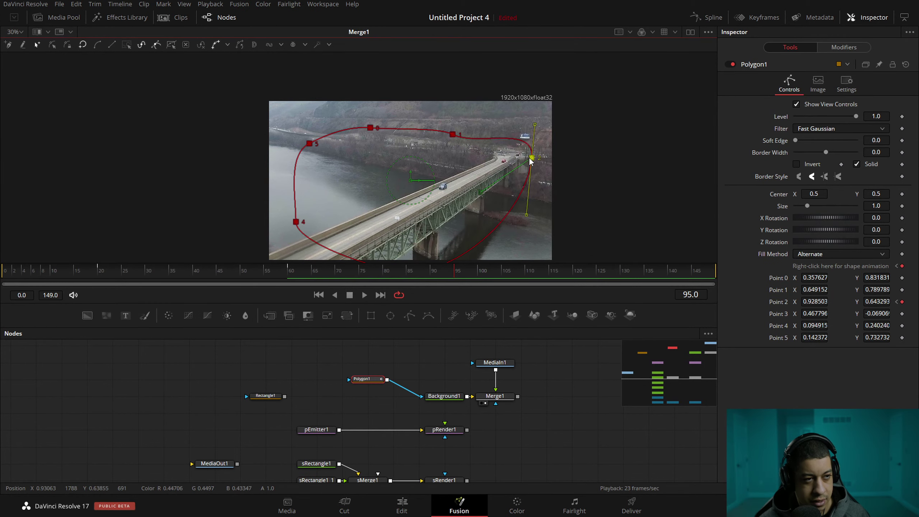
Play back and scrub the timeline to check the motion of the animated mask point.
{"action": "key", "text": "space"}
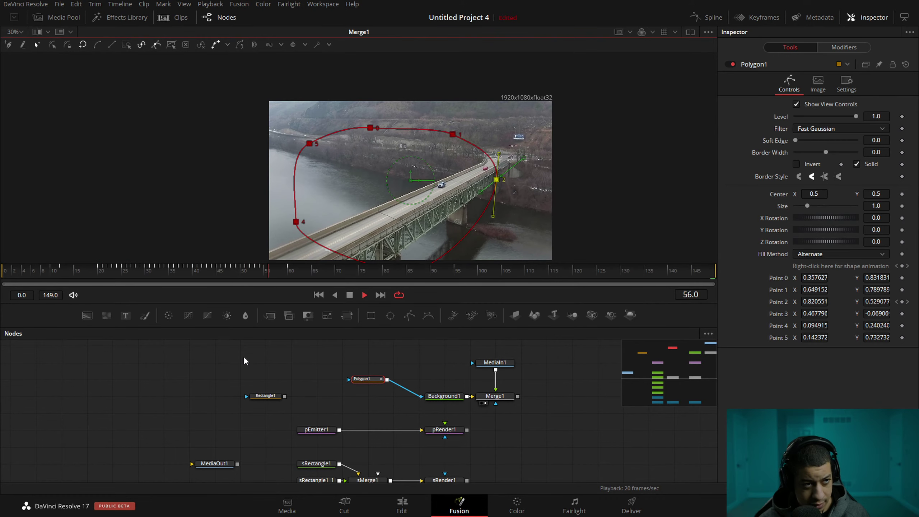
{"action": "key", "text": "space"}
{"action": "left_click_drag", "start_coordinate": [223, 275], "coordinate": [260, 277]}
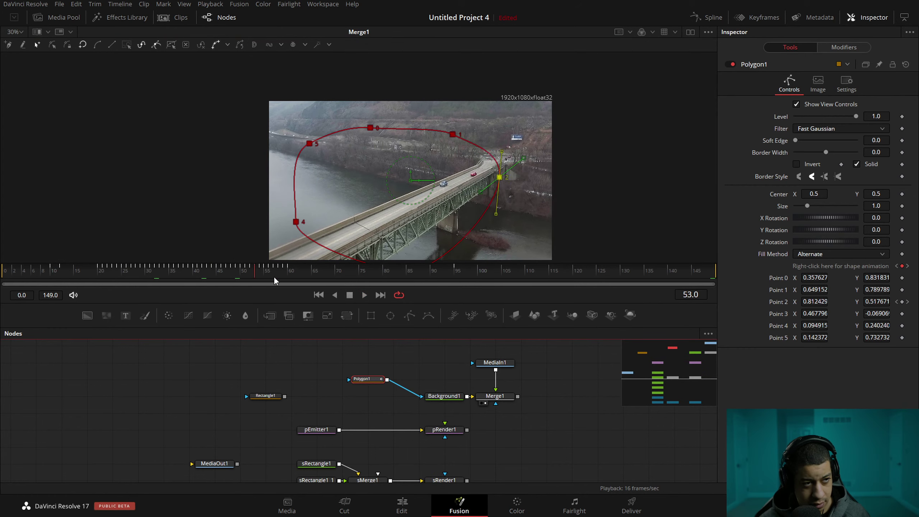
{"action": "key", "text": "space"}
{"action": "left_click", "coordinate": [114, 277]}
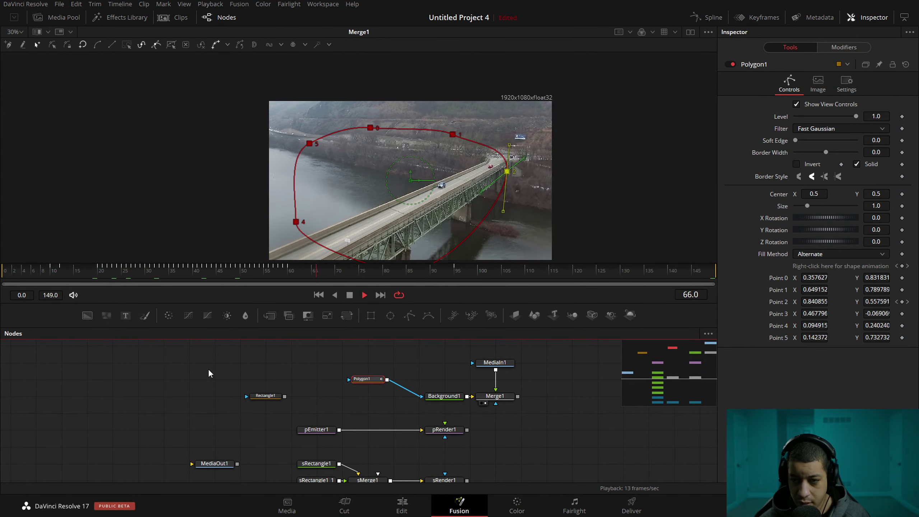
{"action": "key", "text": "space"}
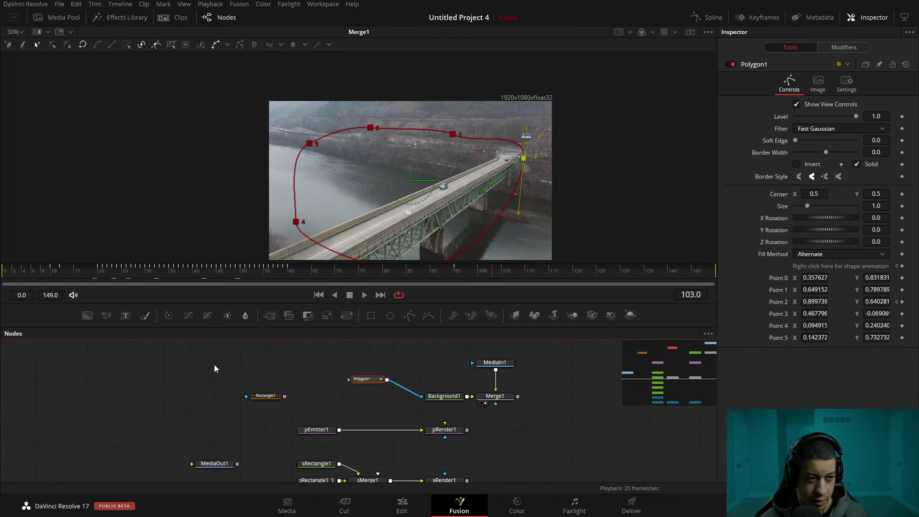
Save the project and clear the node selection.
{"action": "key", "text": "ctrl+s"}
{"action": "key", "text": "["}
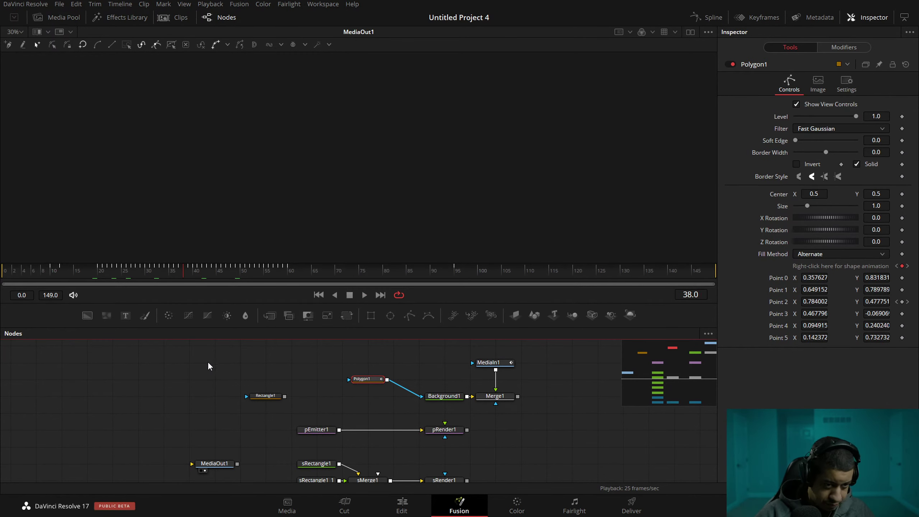
{"action": "left_click", "coordinate": [325, 361]}
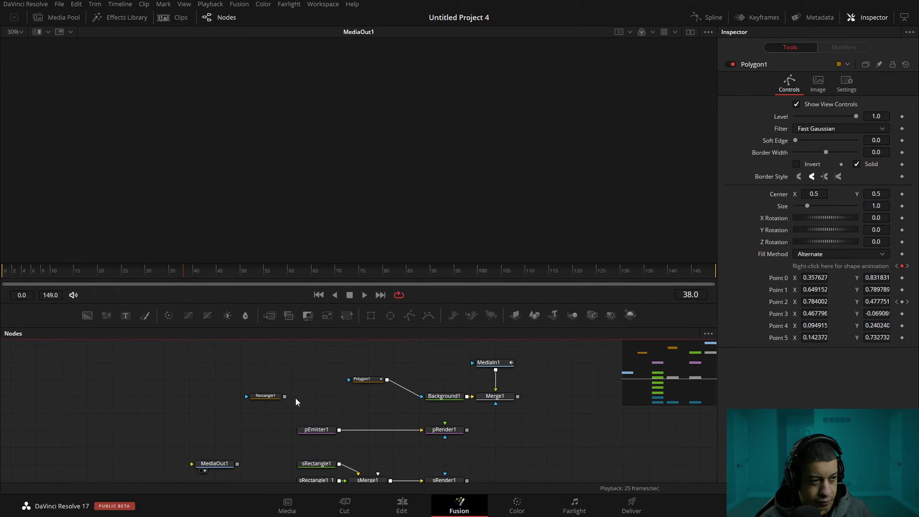
Display Background1 and then Merge1 in the viewer, and select the Polygon1 mask to show its outline over the bridge footage.
{"action": "key", "text": "1"}
{"action": "key", "text": "1"}
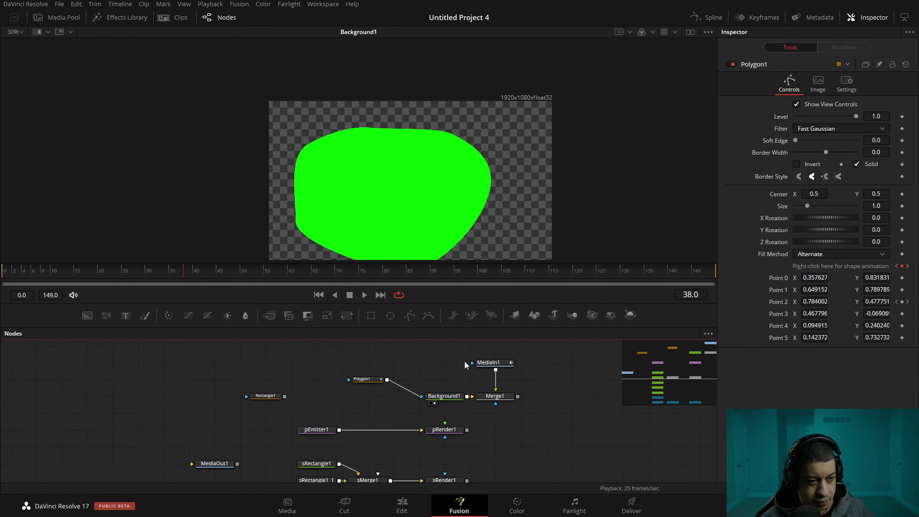
{"action": "key", "text": "1"}
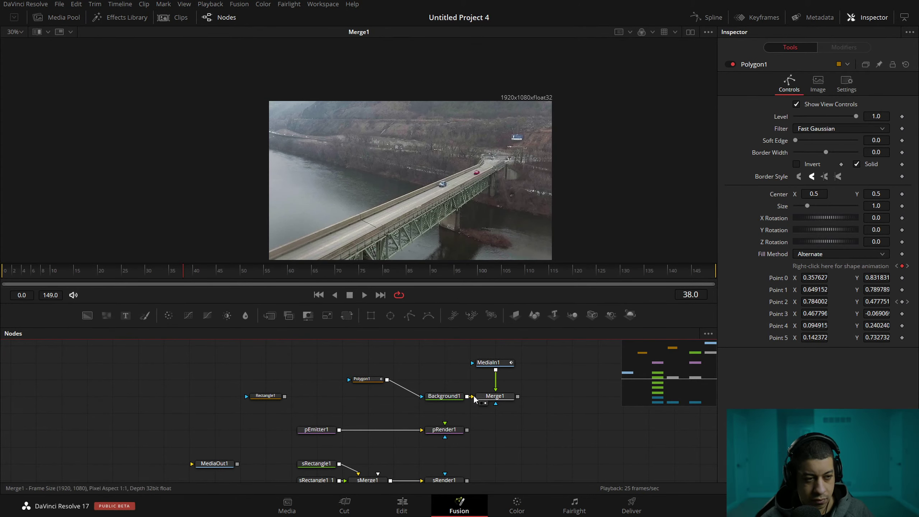
{"action": "left_click", "coordinate": [368, 379]}
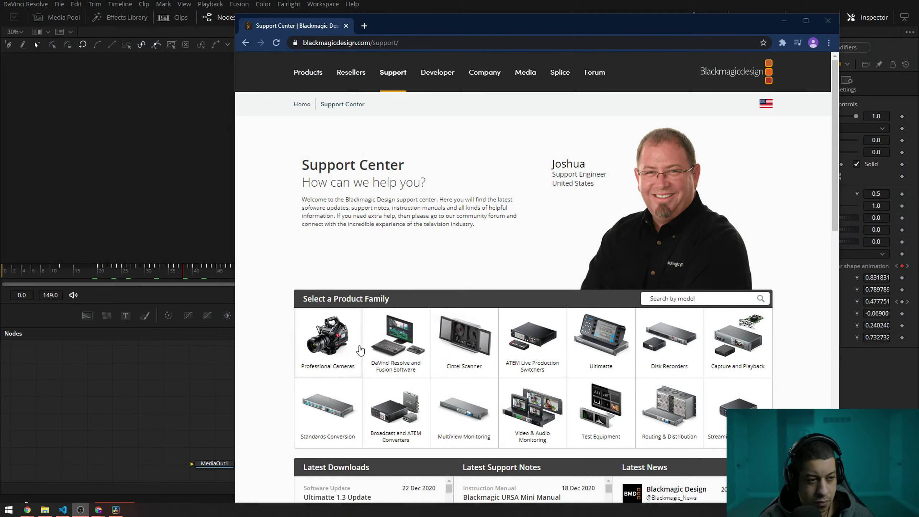
Open the readme of the DaVinci Resolve 17 Public Beta 6 update from the DaVinci Resolve and Fusion Software support page.
{"action": "left_click", "coordinate": [396, 342]}
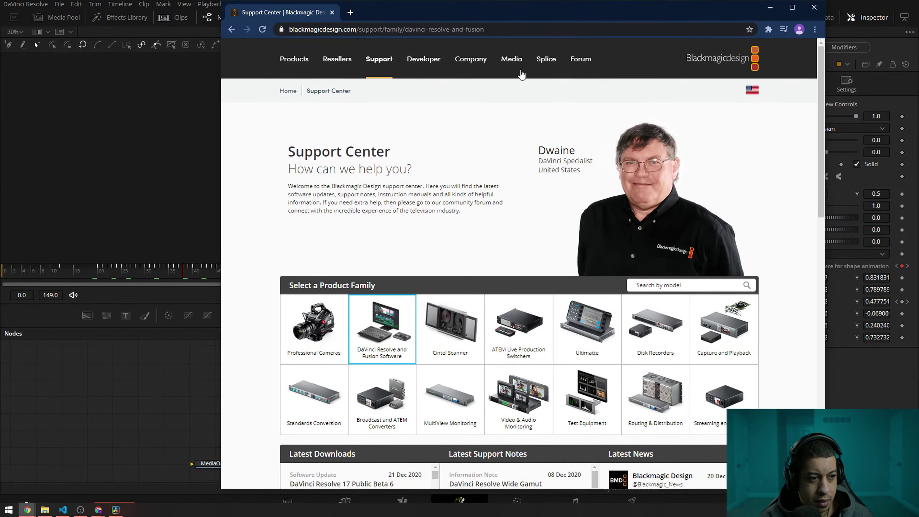
{"action": "scroll", "coordinate": [268, 423], "scroll_direction": "down", "scroll_amount": 6}
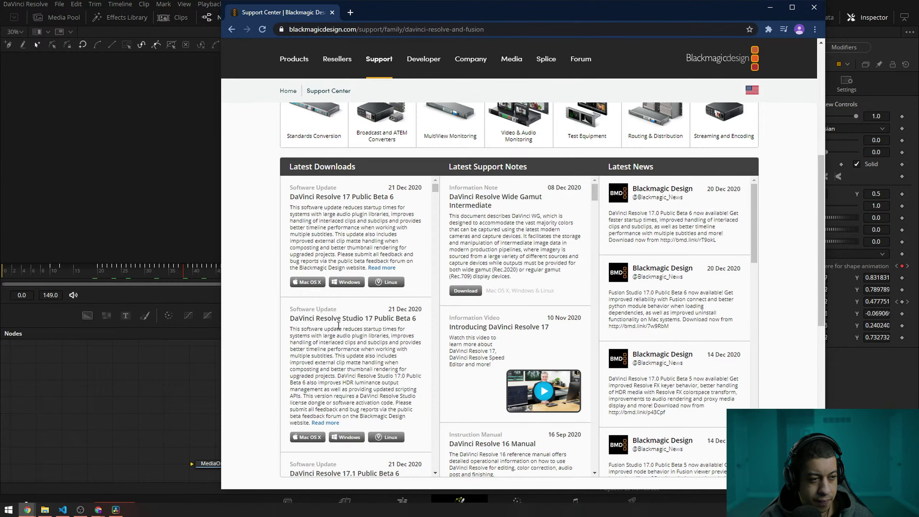
{"action": "left_click", "coordinate": [381, 336]}
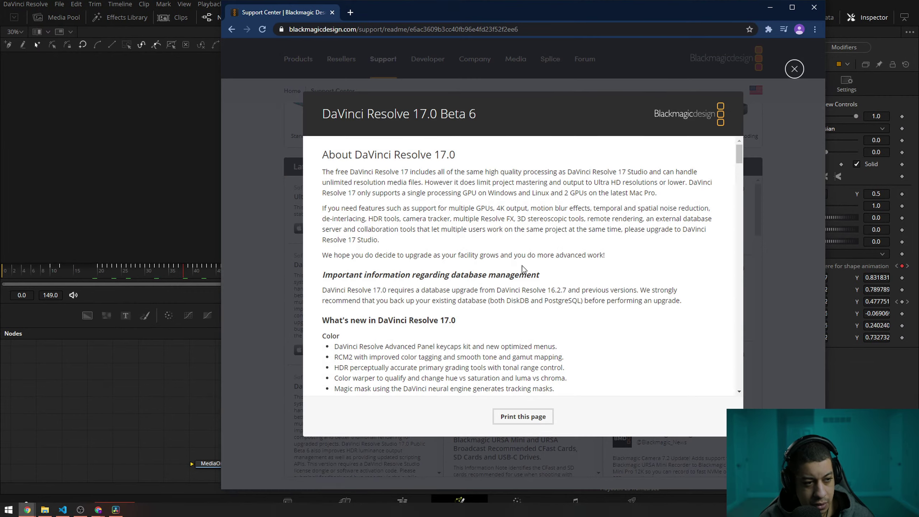
Read the minimum system requirements for macOS, Windows and Linux, close the readme and return to DaVinci Resolve.
{"action": "scroll", "coordinate": [728, 219], "scroll_direction": "down", "scroll_amount": 20}
{"action": "scroll", "coordinate": [721, 365], "scroll_direction": "up", "scroll_amount": 8}
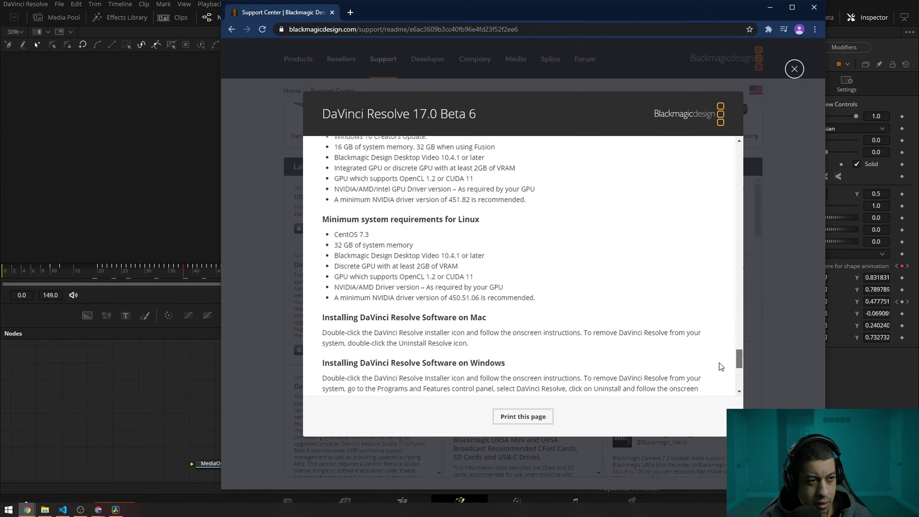
{"action": "scroll", "coordinate": [720, 365], "scroll_direction": "up", "scroll_amount": 3}
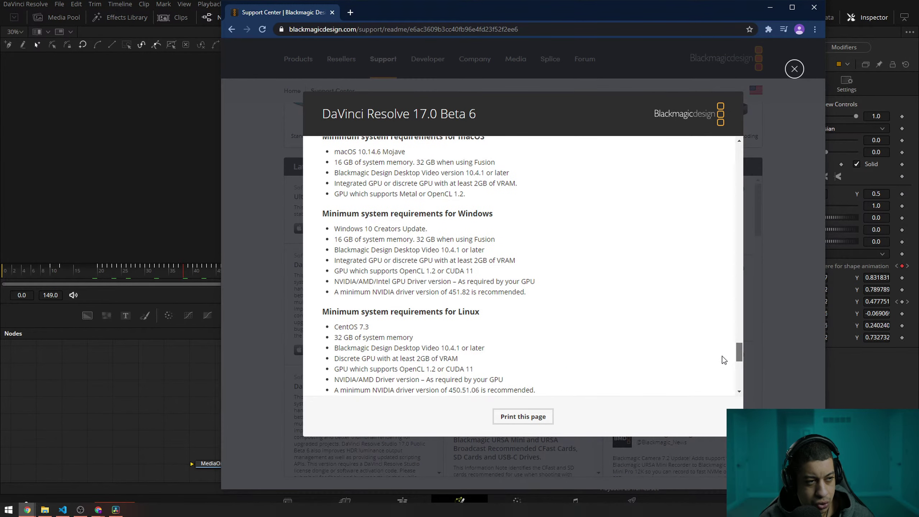
{"action": "scroll", "coordinate": [725, 358], "scroll_direction": "down", "scroll_amount": 2}
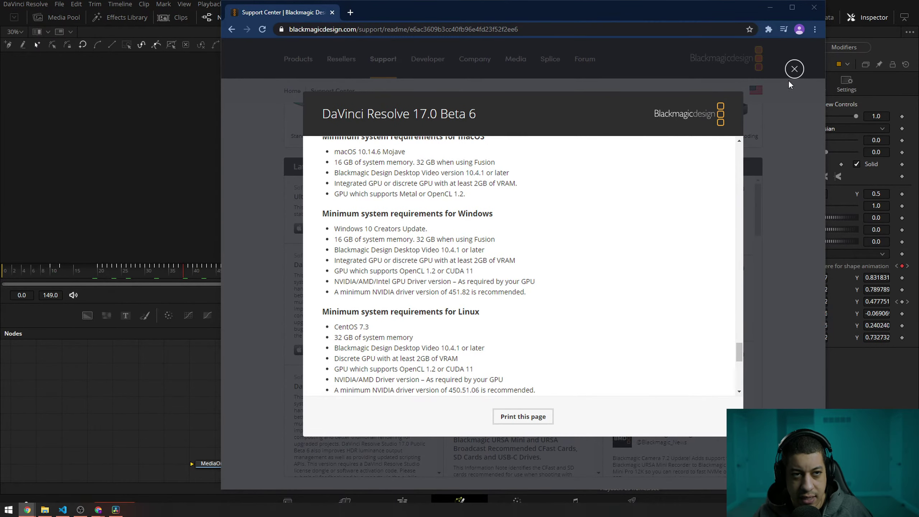
{"action": "left_click", "coordinate": [794, 69]}
{"action": "left_click", "coordinate": [770, 8]}
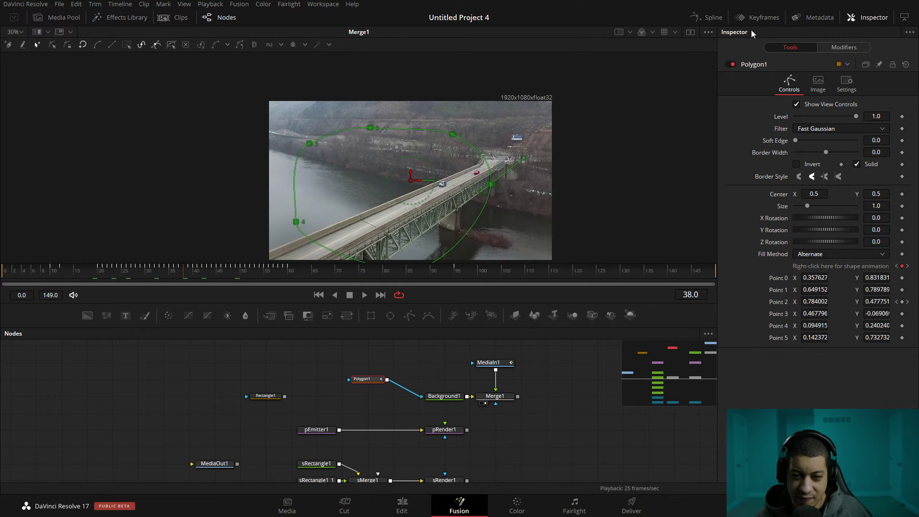
Line up Polygon1 and Background1 in the same row as Merge1, and move MediaIn1 directly above Merge1.
{"action": "left_click_drag", "start_coordinate": [371, 379], "coordinate": [369, 395]}
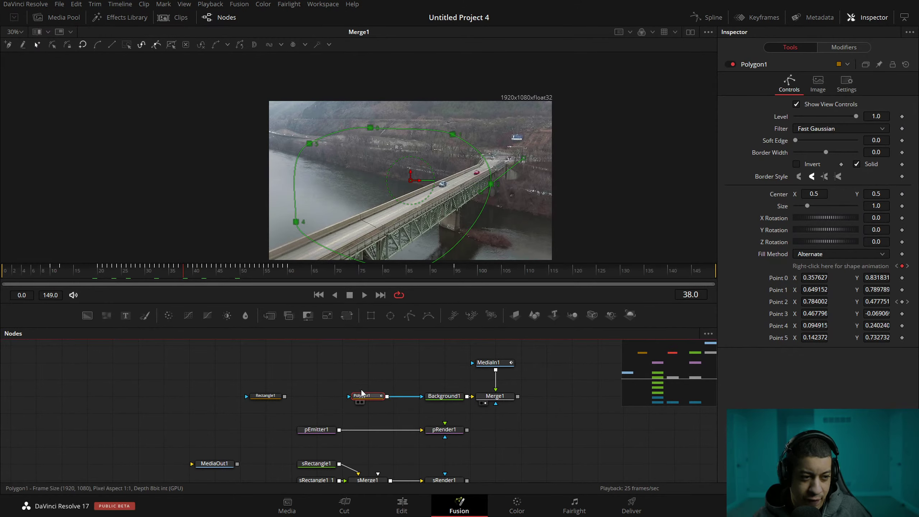
{"action": "left_click_drag", "start_coordinate": [369, 364], "coordinate": [393, 398]}
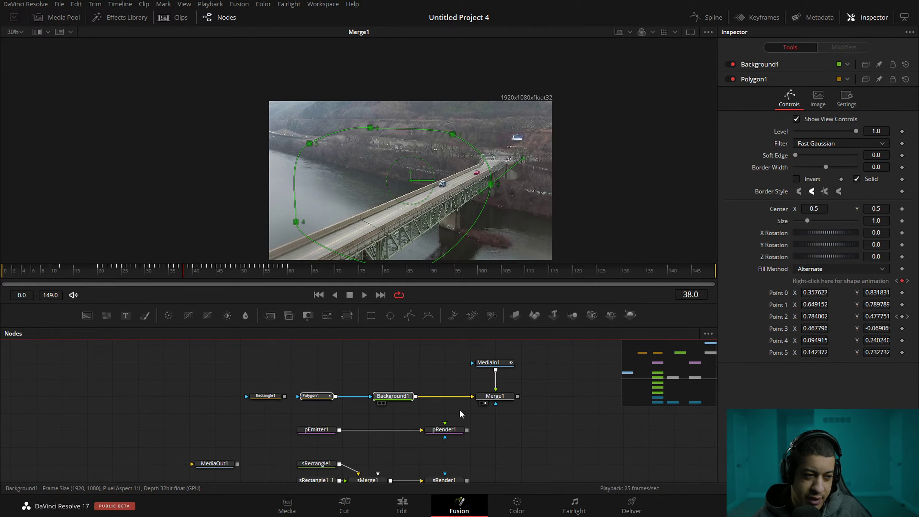
{"action": "left_click", "coordinate": [393, 396]}
{"action": "left_click_drag", "start_coordinate": [499, 362], "coordinate": [501, 379]}
{"action": "left_click", "coordinate": [500, 375]}
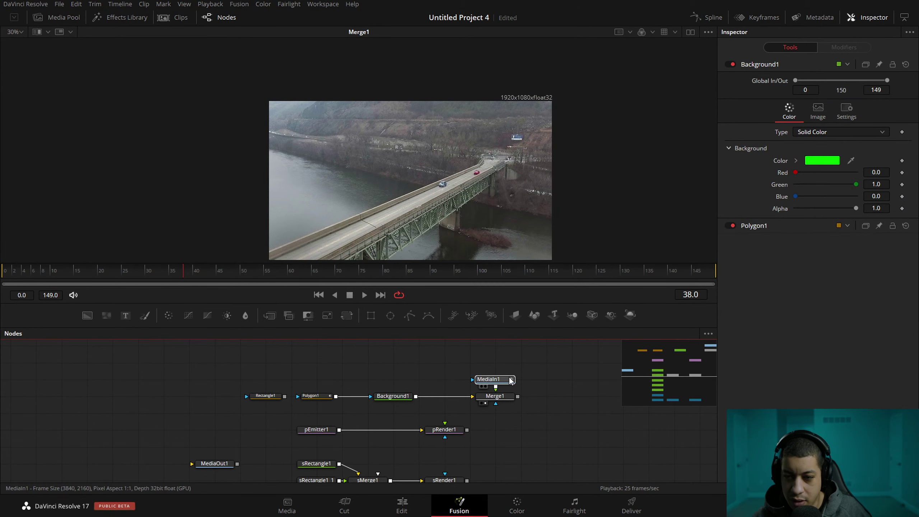
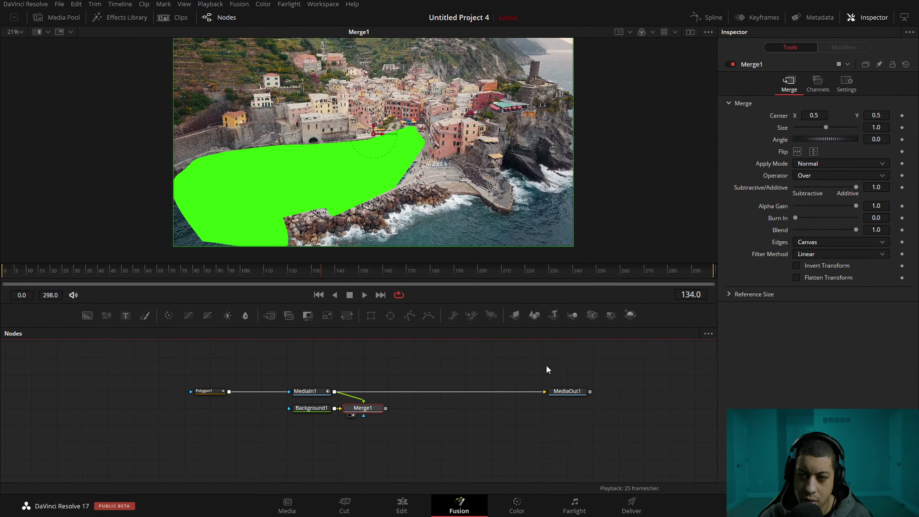
Switch to the Edit page, play back the masked Vernazza clip and skip ahead to the Venice clip.
{"action": "left_click", "coordinate": [403, 502]}
{"action": "left_click", "coordinate": [466, 251]}
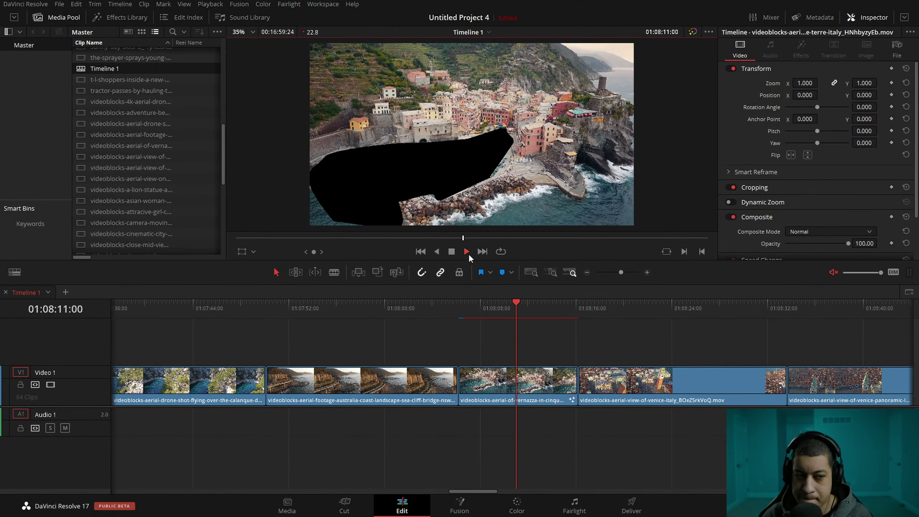
{"action": "left_click", "coordinate": [592, 304]}
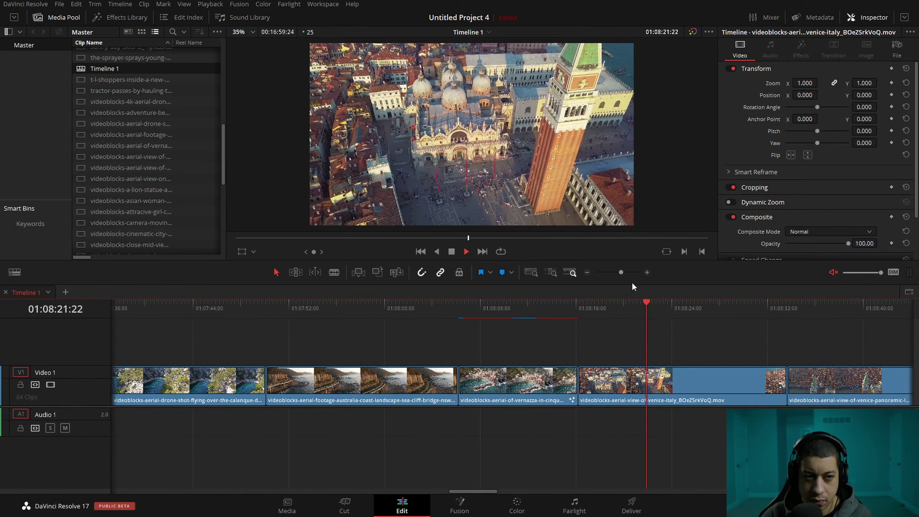
Enlarge the timeline viewer and open the businesswoman portrait clip on the Fusion page.
{"action": "left_click_drag", "start_coordinate": [648, 262], "coordinate": [646, 356]}
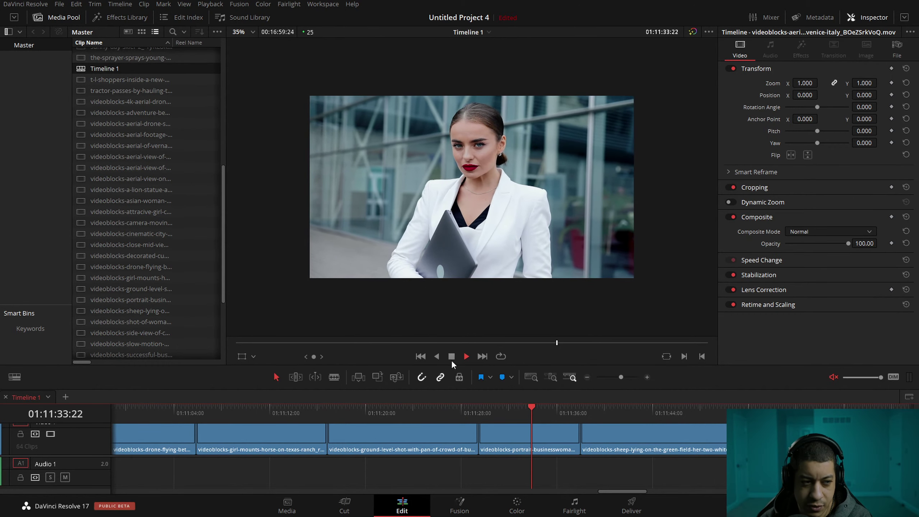
{"action": "left_click", "coordinate": [459, 505]}
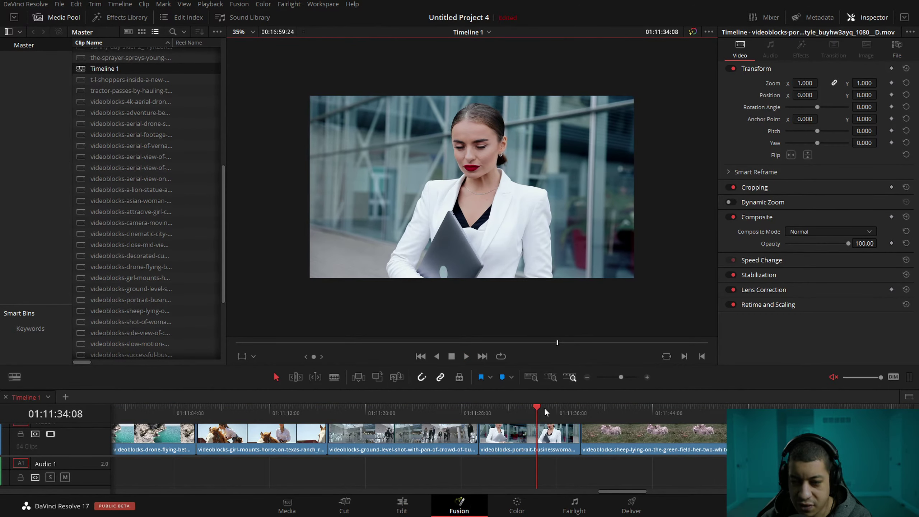
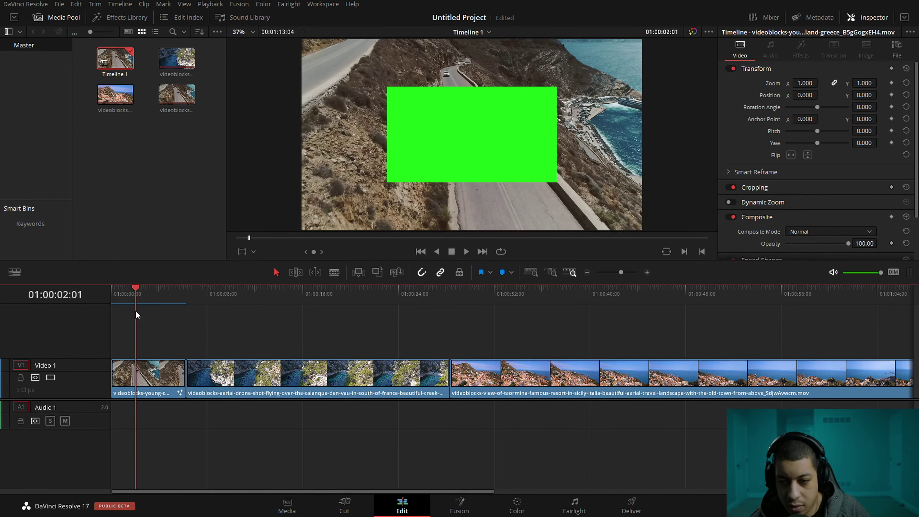
Move the Taormina clip and the creek drone clip further along Video 1, leaving gaps between the three clips.
{"action": "left_click_drag", "start_coordinate": [567, 368], "coordinate": [726, 373]}
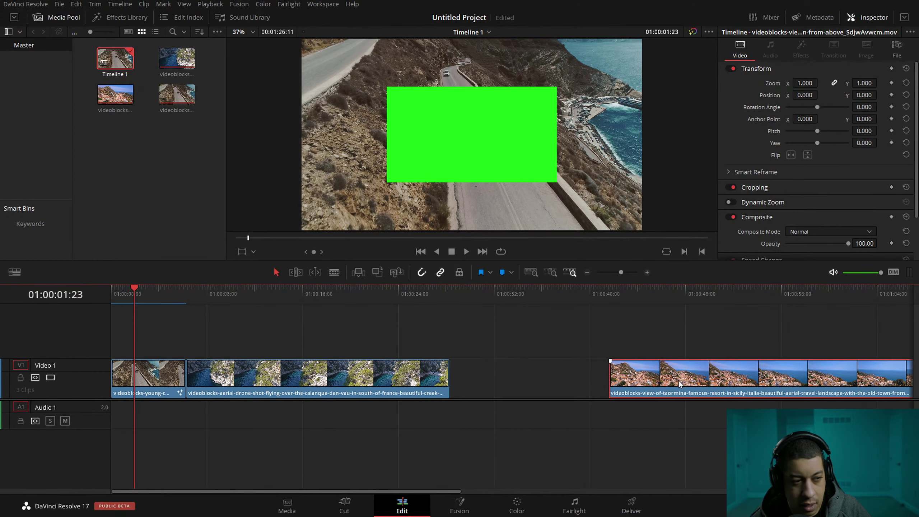
{"action": "left_click_drag", "start_coordinate": [365, 381], "coordinate": [418, 380]}
{"action": "left_click_drag", "start_coordinate": [281, 300], "coordinate": [386, 305]}
Scrub through the spaced-out clips at different timeline zoom levels and park the playhead at 01:00:19:05 on the creek drone clip.
{"action": "left_click_drag", "start_coordinate": [129, 293], "coordinate": [647, 327]}
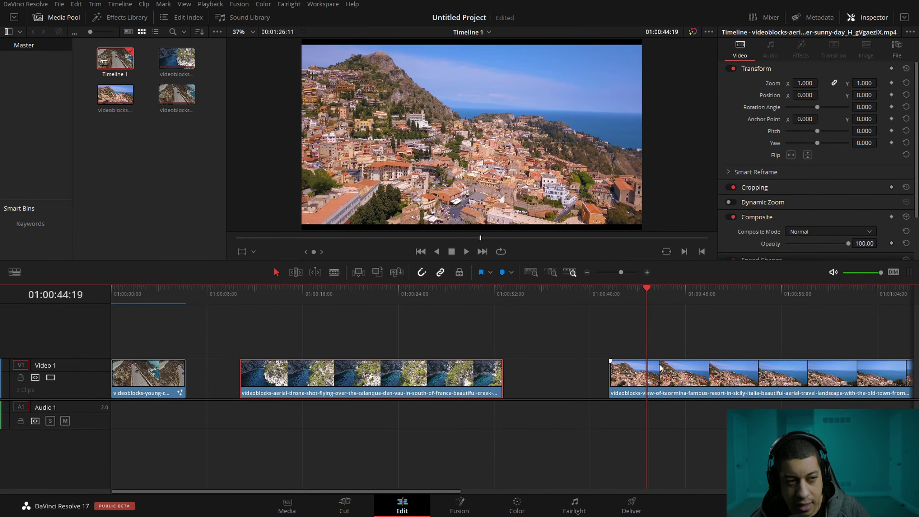
{"action": "left_click", "coordinate": [587, 272]}
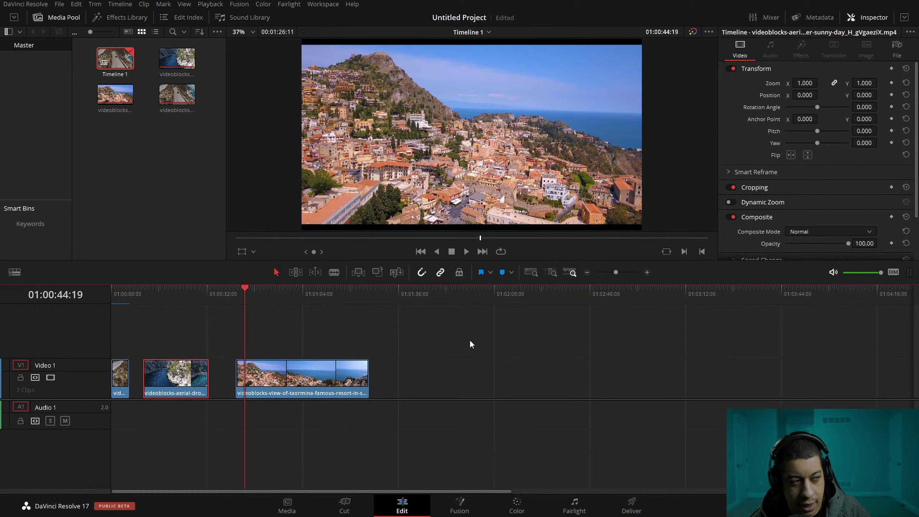
{"action": "left_click_drag", "start_coordinate": [206, 292], "coordinate": [165, 292]}
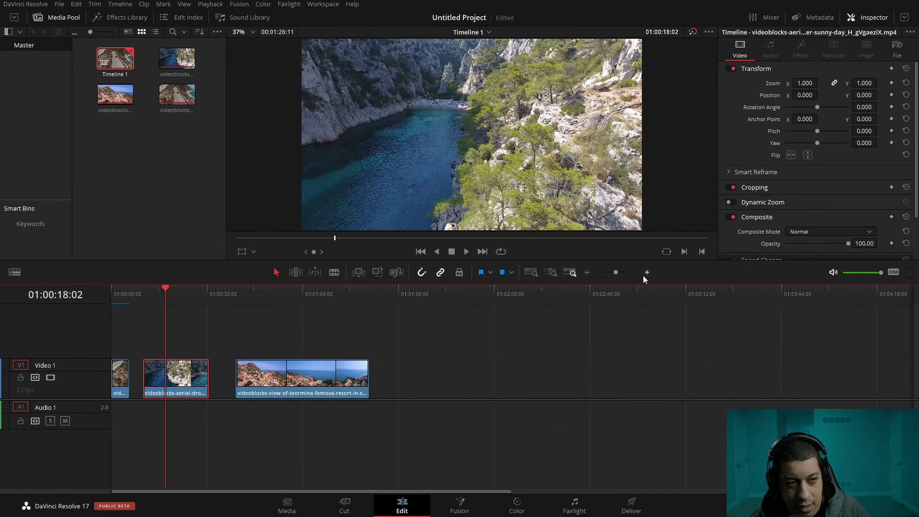
{"action": "left_click", "coordinate": [647, 272]}
{"action": "left_click", "coordinate": [647, 272]}
{"action": "left_click_drag", "start_coordinate": [606, 377], "coordinate": [561, 377]}
{"action": "mouse_move", "coordinate": [550, 291]}
{"action": "left_mouse_down"}
{"action": "mouse_move", "coordinate": [591, 289]}
{"action": "mouse_move", "coordinate": [540, 298]}
{"action": "left_mouse_up"}
{"action": "key", "text": "Left"}
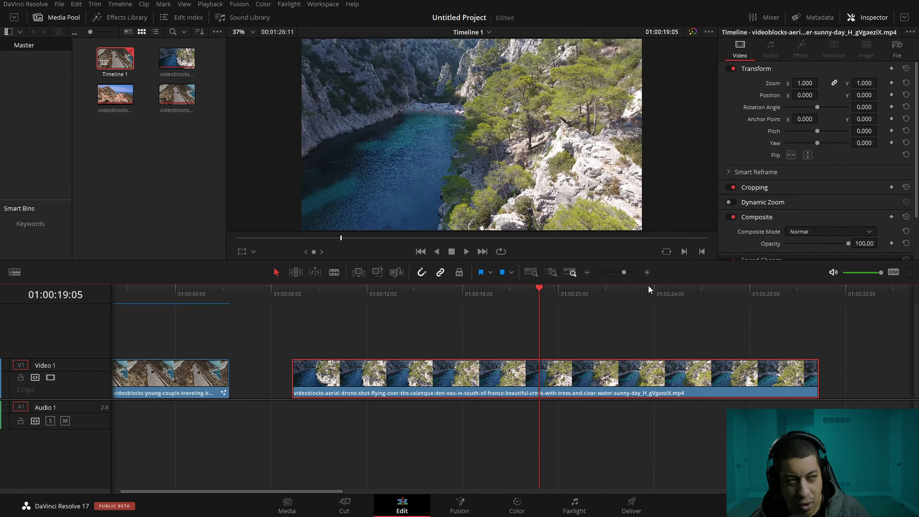
Open the Effects Library and browse the Toolbox's Effects category down to the JRTV_Flashy_Elements entries.
{"action": "left_click", "coordinate": [196, 139]}
{"action": "left_click", "coordinate": [124, 17]}
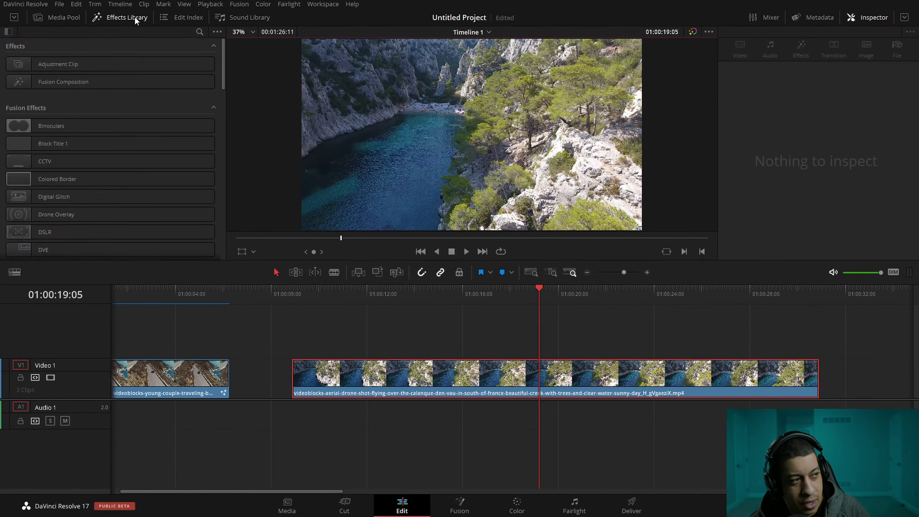
{"action": "left_click", "coordinate": [9, 32]}
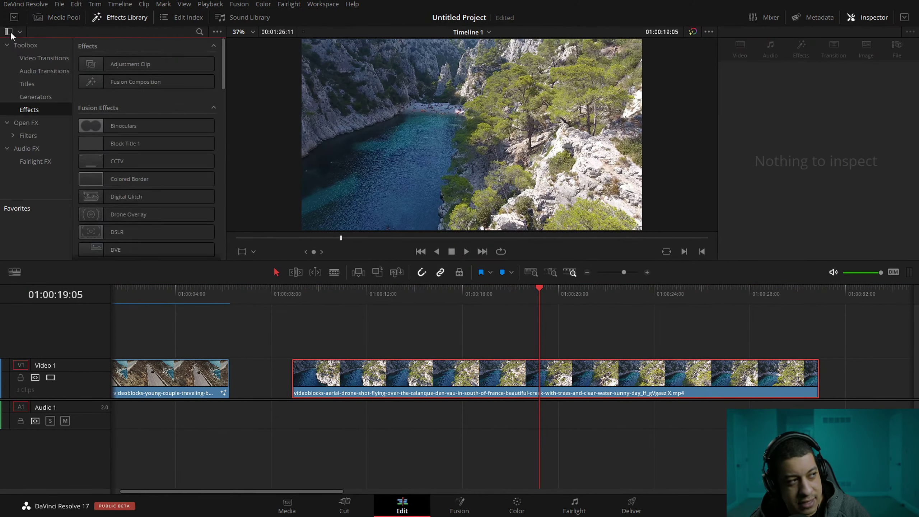
{"action": "left_click", "coordinate": [26, 45]}
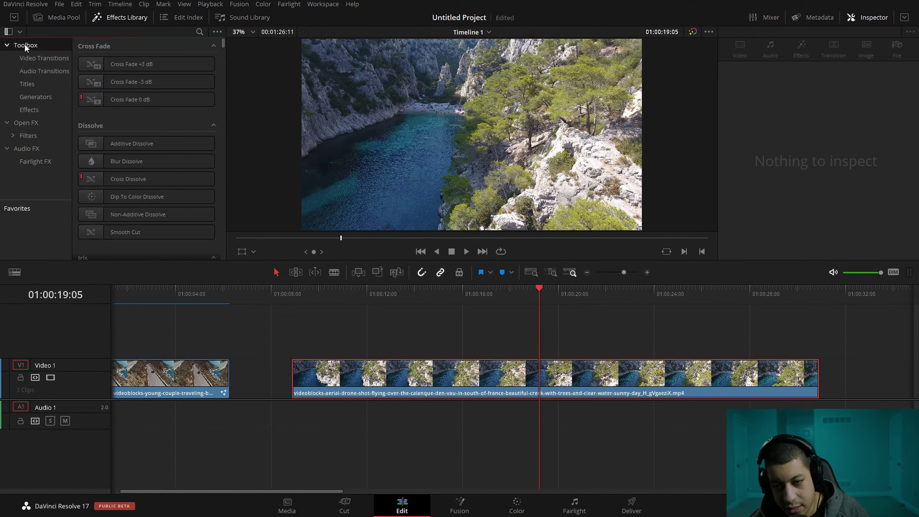
{"action": "left_click", "coordinate": [28, 110]}
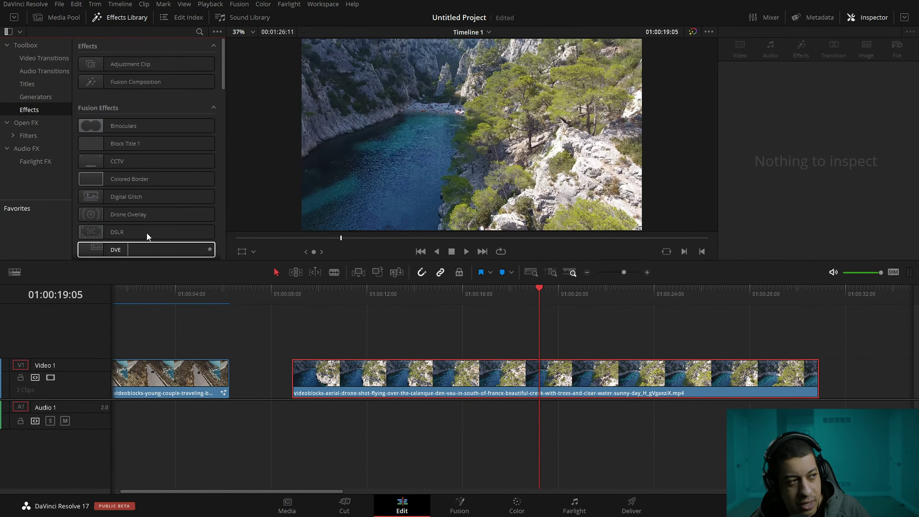
{"action": "left_click", "coordinate": [8, 32]}
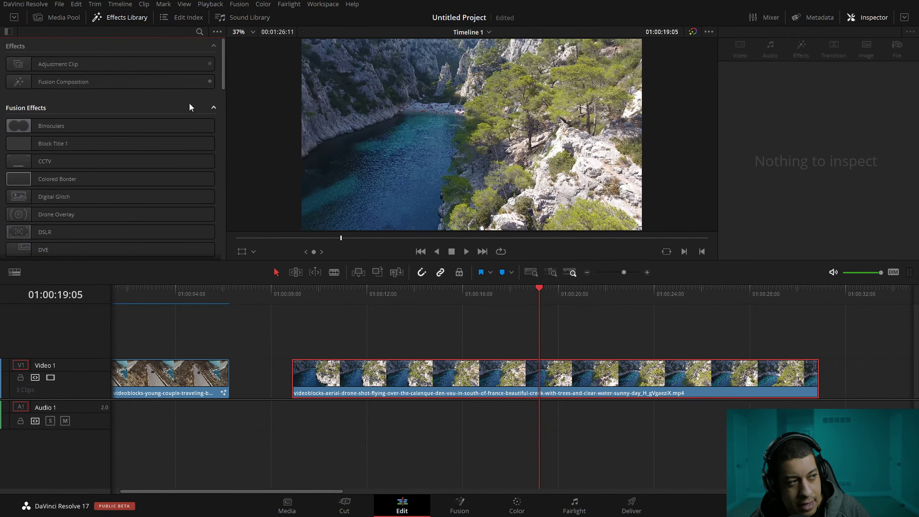
{"action": "left_click_drag", "start_coordinate": [223, 55], "coordinate": [222, 145]}
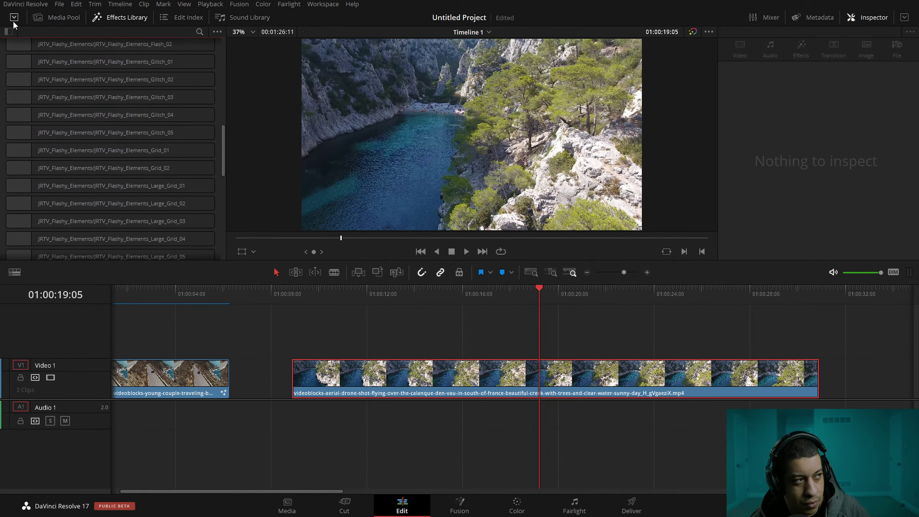
Extend the Effects Library to full height, and show more of the timeline with the playhead at 01:00:14:15.
{"action": "left_click", "coordinate": [13, 18]}
{"action": "left_click_drag", "start_coordinate": [639, 299], "coordinate": [655, 312]}
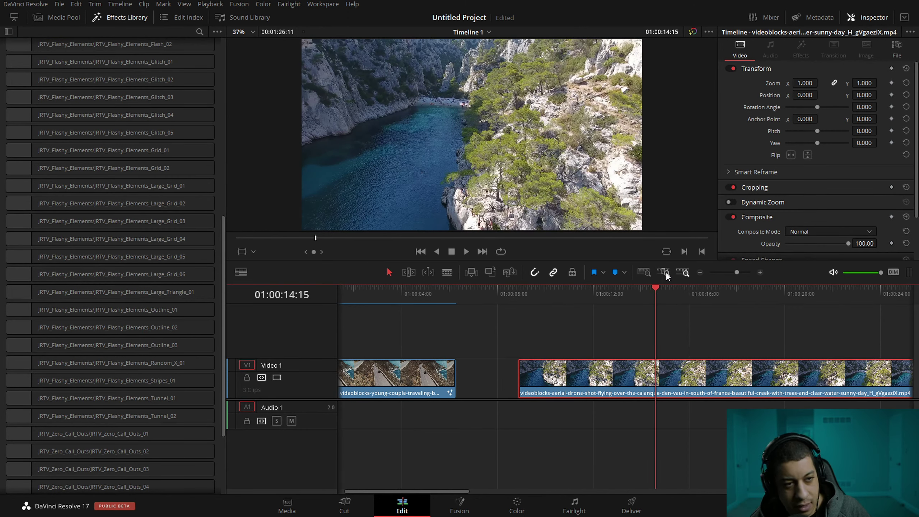
{"action": "left_click", "coordinate": [699, 272]}
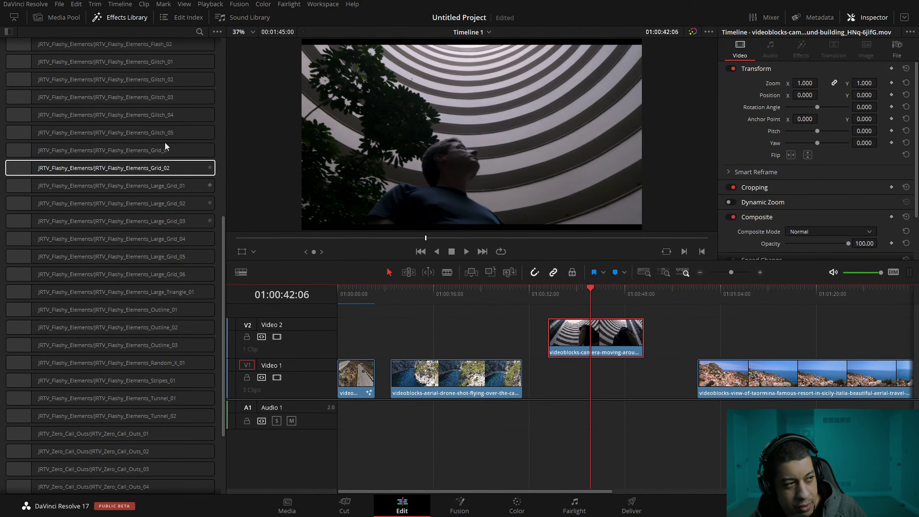
Apply the JRTV_Flashy_Elements_Glitch_05 effect to the clip on Video 2 and preview it at 01:00:39:23 in an enlarged viewer.
{"action": "left_click_drag", "start_coordinate": [165, 135], "coordinate": [586, 339]}
{"action": "mouse_move", "coordinate": [591, 292]}
{"action": "left_mouse_down"}
{"action": "mouse_move", "coordinate": [616, 291]}
{"action": "mouse_move", "coordinate": [575, 291]}
{"action": "left_mouse_up"}
{"action": "left_click_drag", "start_coordinate": [512, 260], "coordinate": [516, 377]}
{"action": "scroll", "coordinate": [617, 440], "scroll_direction": "up", "scroll_amount": 2}
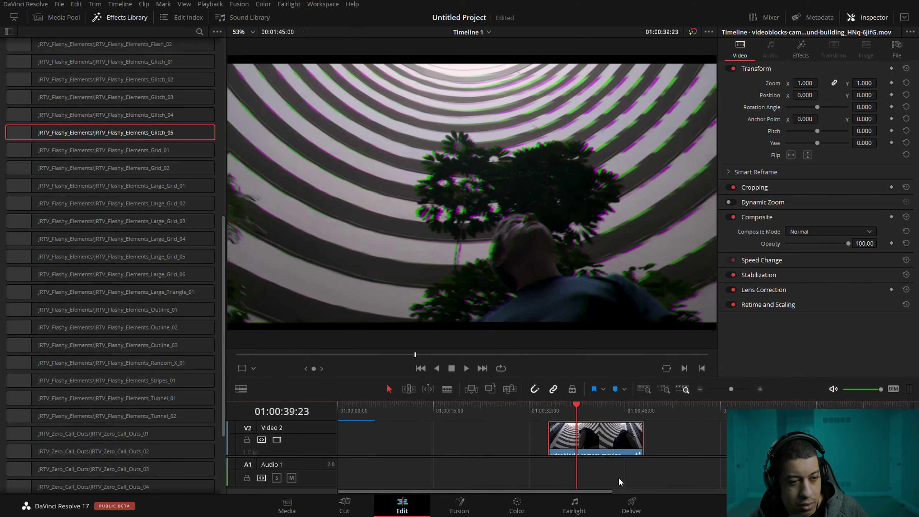
Move the playhead to 01:00:40:12 and open the glitch effect's controls for the Video 2 clip.
{"action": "mouse_move", "coordinate": [583, 405]}
{"action": "left_mouse_down"}
{"action": "mouse_move", "coordinate": [605, 413]}
{"action": "mouse_move", "coordinate": [583, 413]}
{"action": "left_mouse_up"}
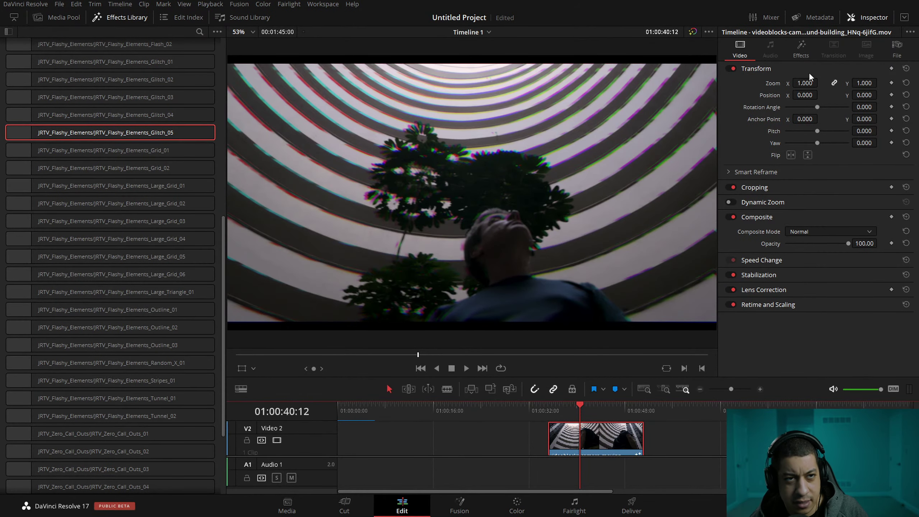
{"action": "left_click", "coordinate": [800, 49]}
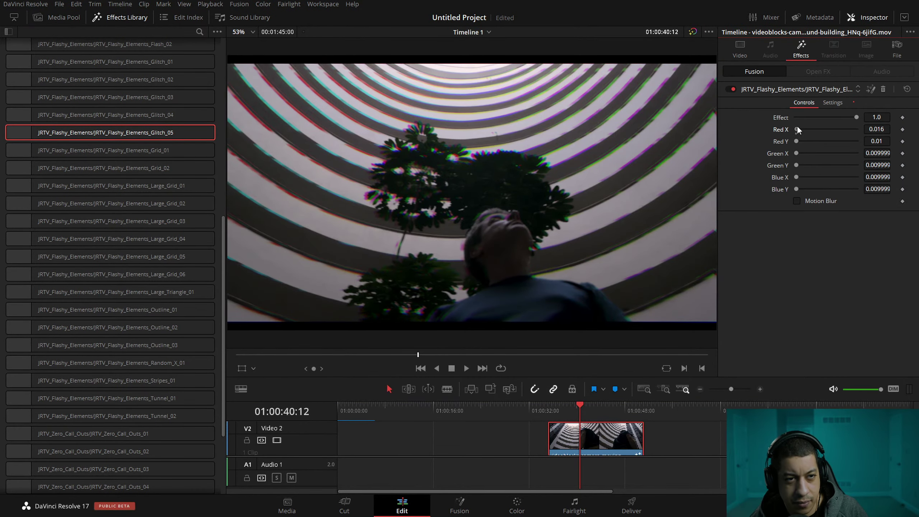
Raise the glitch effect's Red X to 0.047, Red Y 0.039, Green X 0.126, Green Y 0.079, Blue X 0.22, Blue Y 0.213, and play it.
{"action": "left_click_drag", "start_coordinate": [796, 141], "coordinate": [809, 188]}
{"action": "left_click", "coordinate": [550, 406]}
{"action": "left_click", "coordinate": [466, 368]}
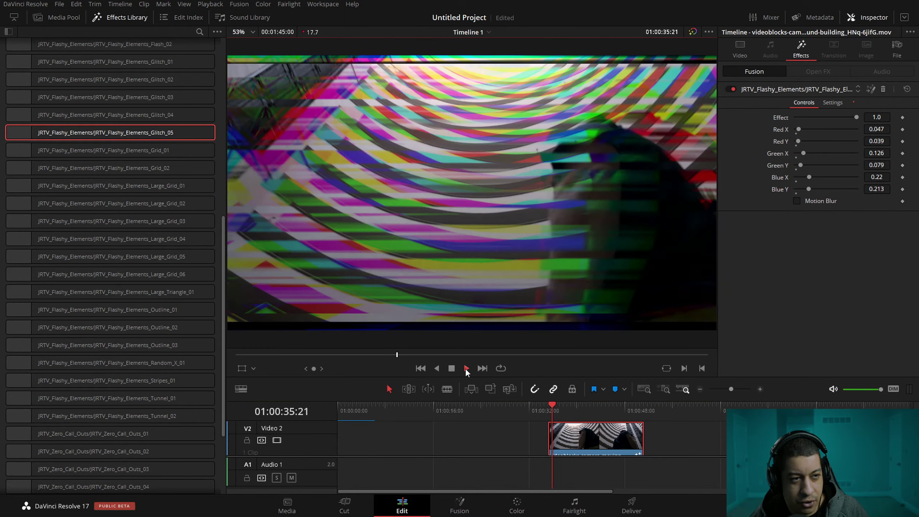
At 01:00:43:09, reduce the glitch offsets to Red Y 0.031, Green X 0.087, Green Y 0.031, Blue X 0.063 and Blue Y 0.055.
{"action": "mouse_move", "coordinate": [581, 406]}
{"action": "left_mouse_down"}
{"action": "mouse_move", "coordinate": [603, 408]}
{"action": "mouse_move", "coordinate": [569, 409]}
{"action": "mouse_move", "coordinate": [614, 413]}
{"action": "mouse_move", "coordinate": [576, 413]}
{"action": "mouse_move", "coordinate": [597, 413]}
{"action": "left_mouse_up"}
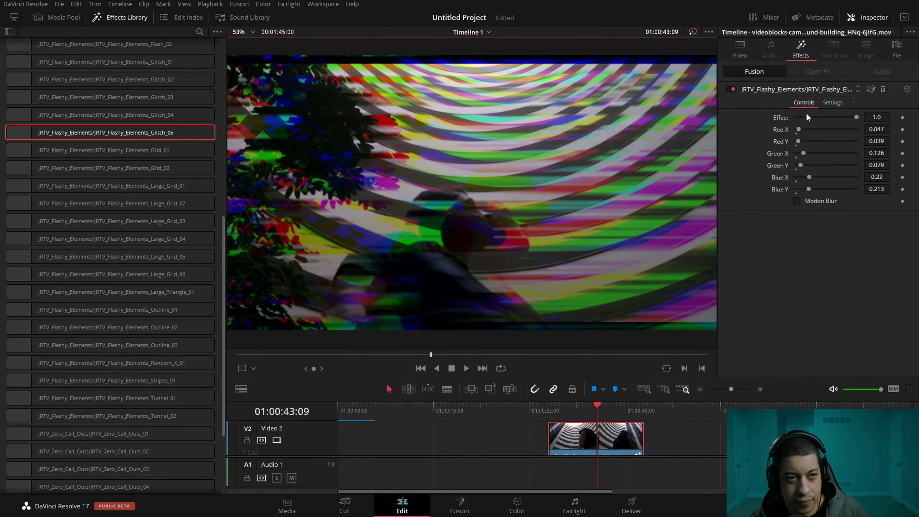
{"action": "left_click", "coordinate": [907, 89]}
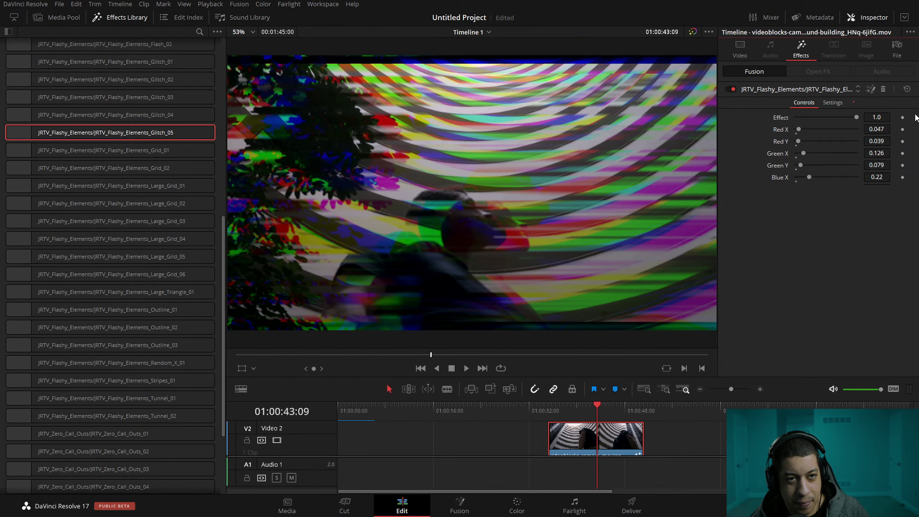
{"action": "left_click_drag", "start_coordinate": [803, 153], "coordinate": [801, 190]}
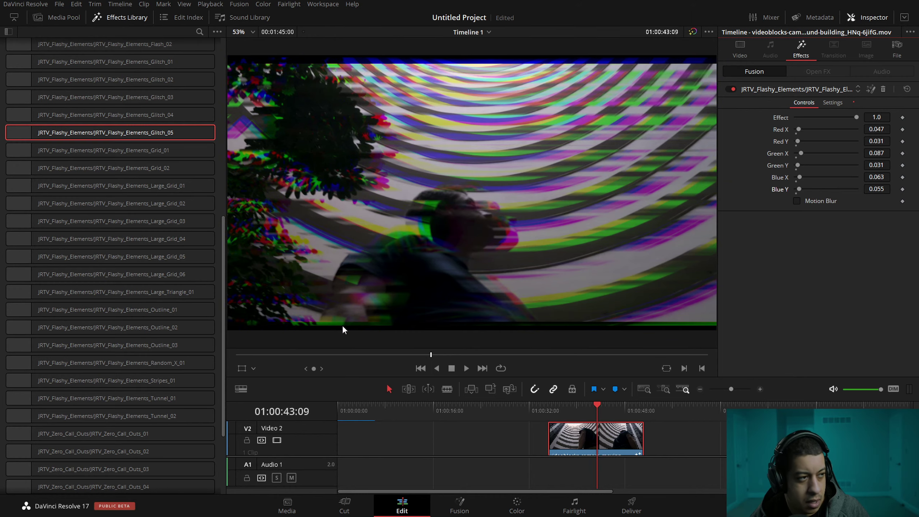
Add JRTV_Flashy_Elements_Glitch_01 to the Video 2 clip with Effects at 0.276, and order it ahead of Glitch_05.
{"action": "left_click_drag", "start_coordinate": [223, 230], "coordinate": [238, 182]}
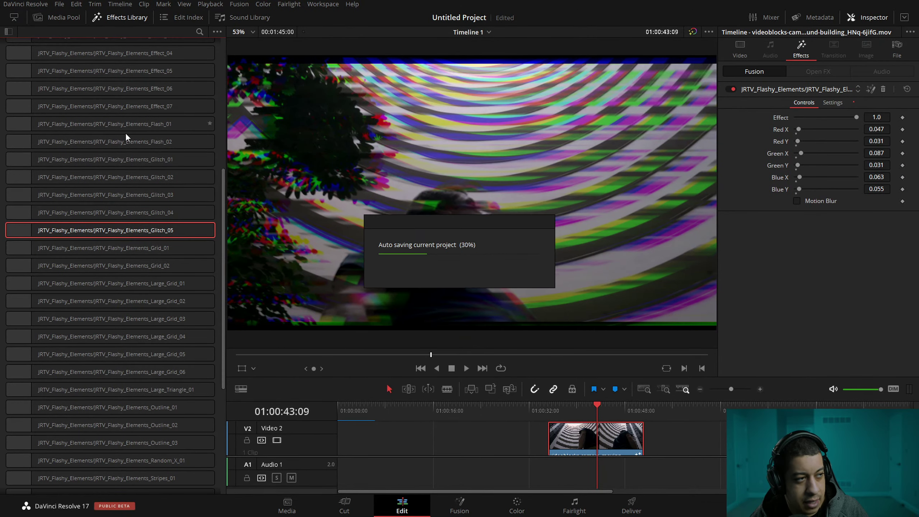
{"action": "left_click_drag", "start_coordinate": [126, 162], "coordinate": [620, 440]}
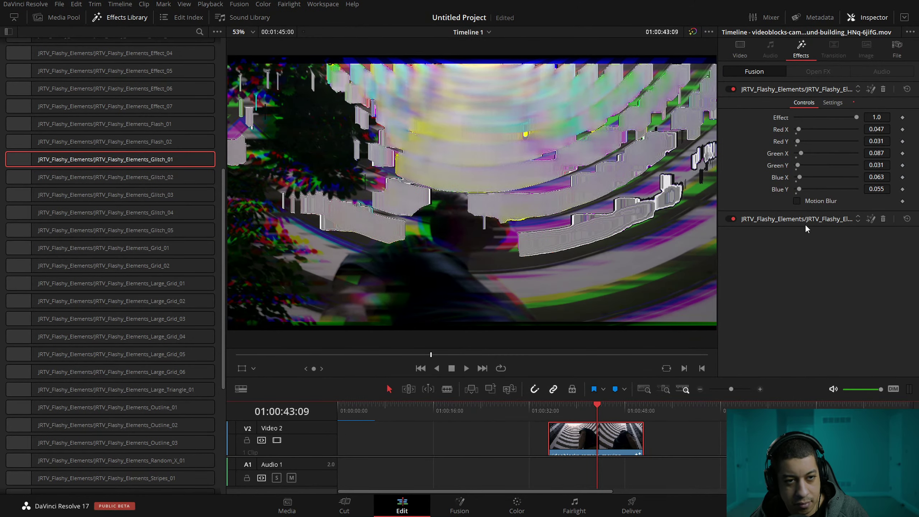
{"action": "left_click", "coordinate": [806, 219]}
{"action": "left_click_drag", "start_coordinate": [854, 133], "coordinate": [819, 136]}
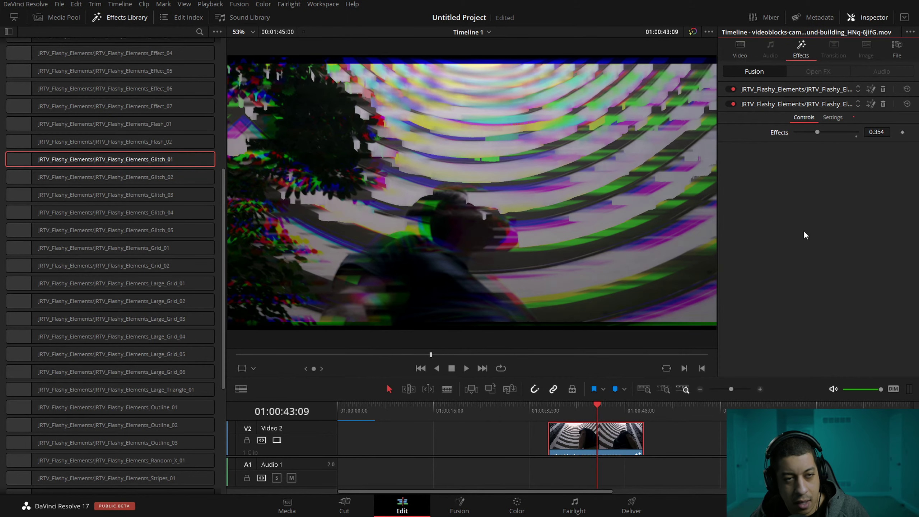
{"action": "left_click", "coordinate": [812, 131]}
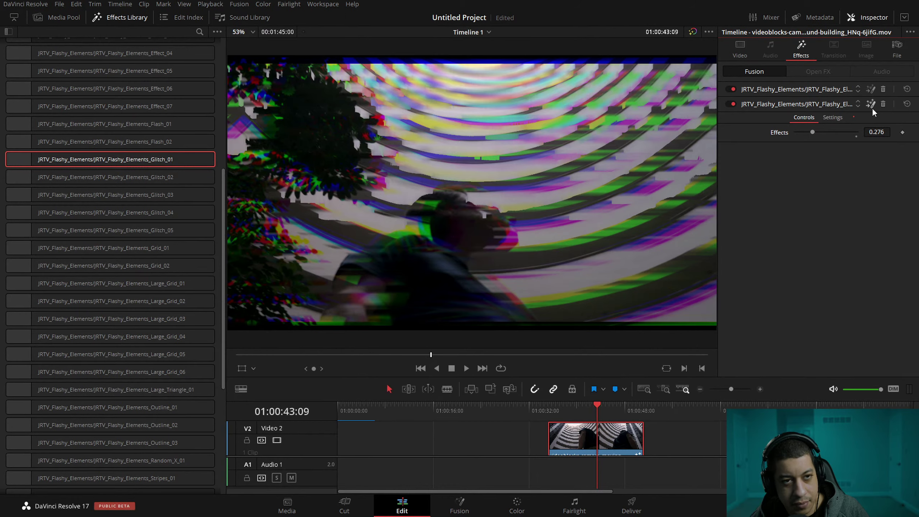
{"action": "left_click", "coordinate": [859, 102]}
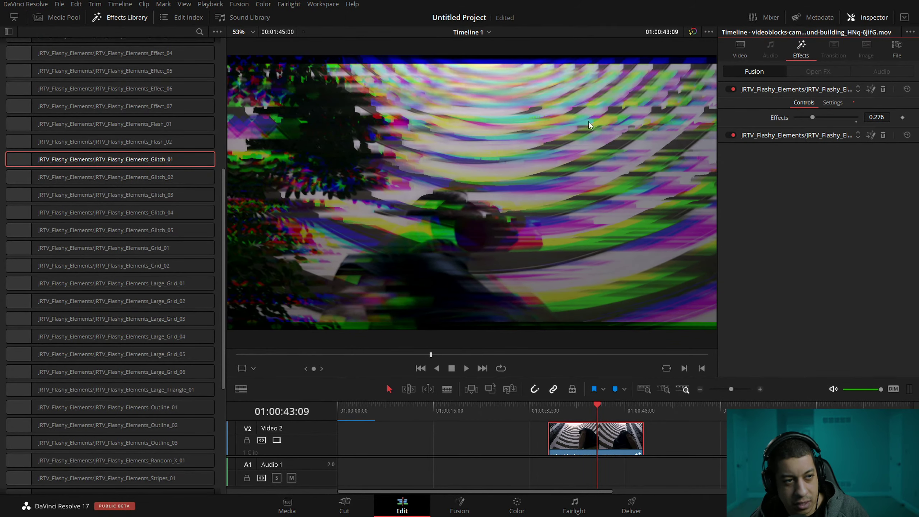
Add the JRTV_Flashy_Elements_Tunnel_02 effect to the Video 2 clip and preview the combined effects at 01:00:42:00.
{"action": "scroll", "coordinate": [227, 254], "scroll_direction": "down", "scroll_amount": 5}
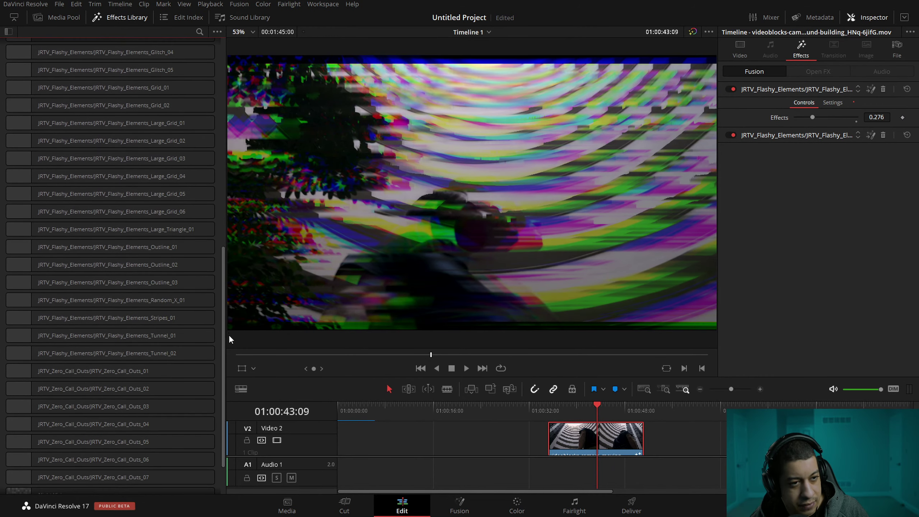
{"action": "left_click_drag", "start_coordinate": [153, 359], "coordinate": [640, 442]}
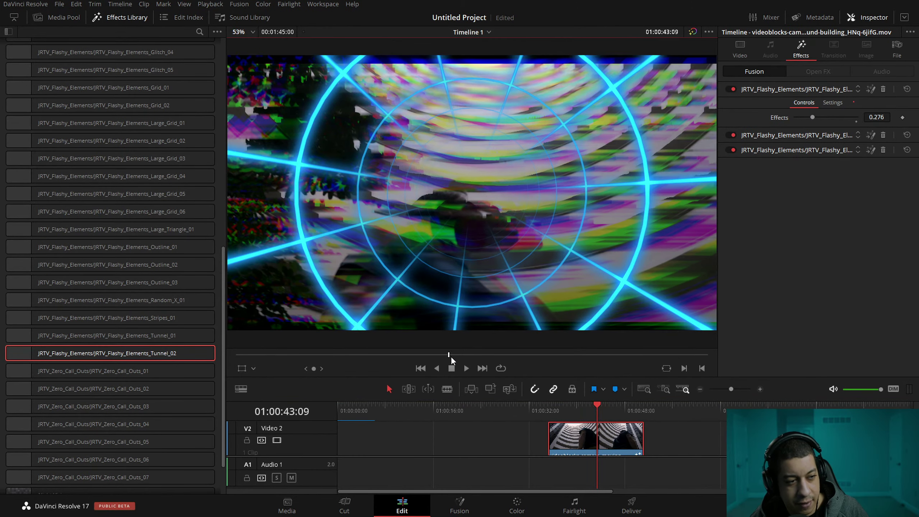
{"action": "left_click", "coordinate": [480, 355]}
{"action": "left_click_drag", "start_coordinate": [484, 358], "coordinate": [379, 358]}
{"action": "left_click_drag", "start_coordinate": [547, 405], "coordinate": [588, 409]}
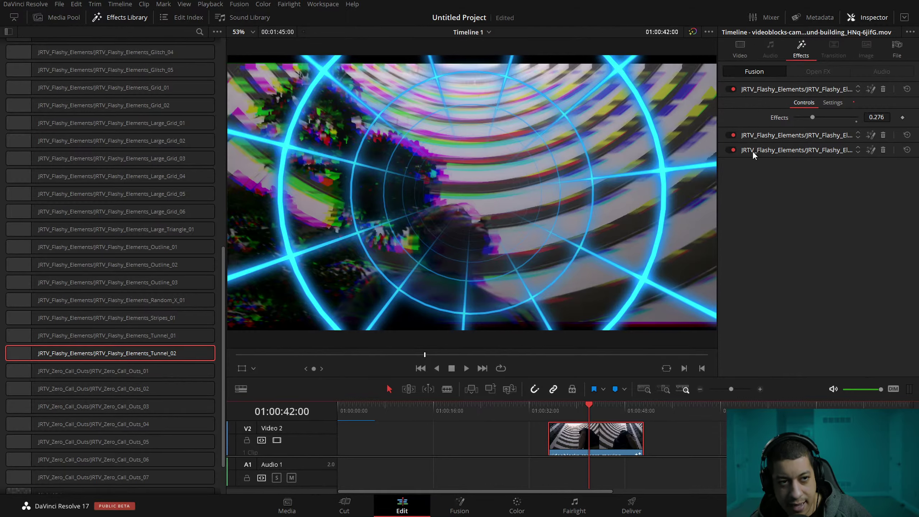
Move the Tunnel_02 effect to first place in the clip's effect order and preview the result at 01:00:40:08.
{"action": "left_click", "coordinate": [781, 149]}
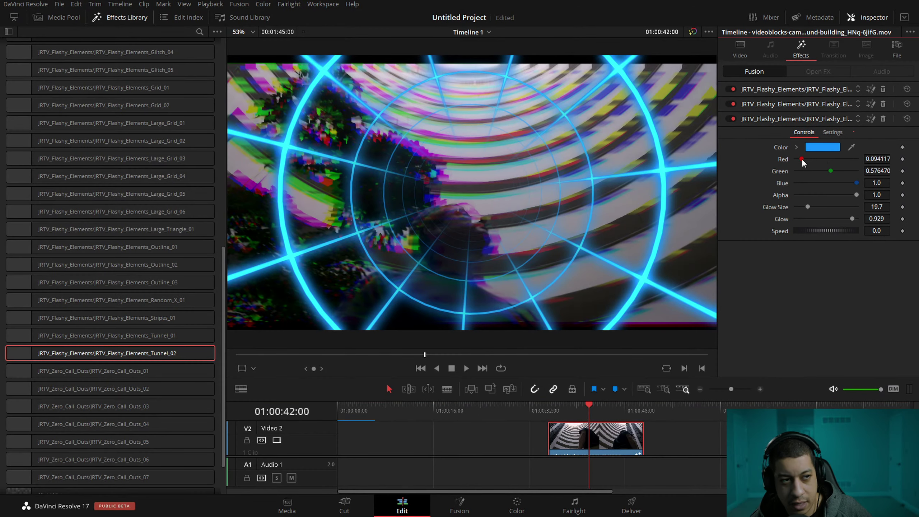
{"action": "left_click", "coordinate": [857, 116]}
{"action": "left_click", "coordinate": [858, 133]}
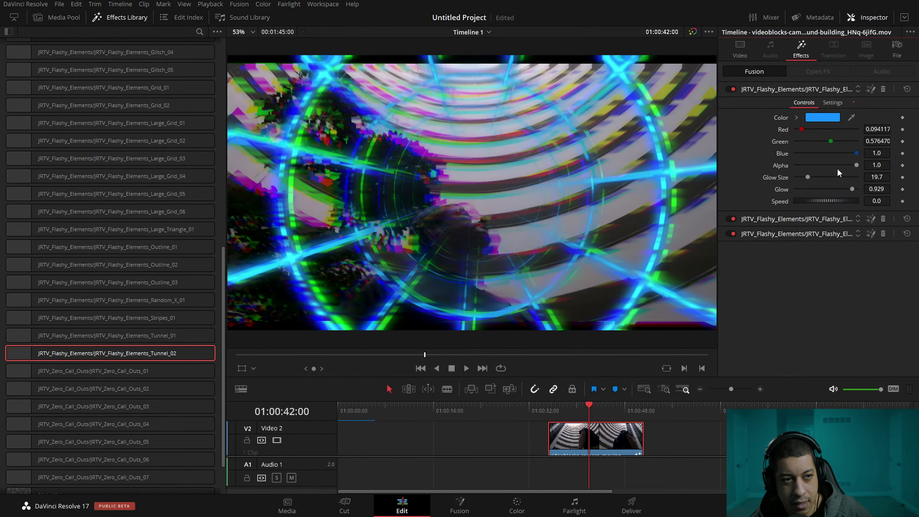
{"action": "mouse_move", "coordinate": [588, 404]}
{"action": "left_mouse_down"}
{"action": "mouse_move", "coordinate": [604, 405]}
{"action": "mouse_move", "coordinate": [579, 405]}
{"action": "left_mouse_up"}
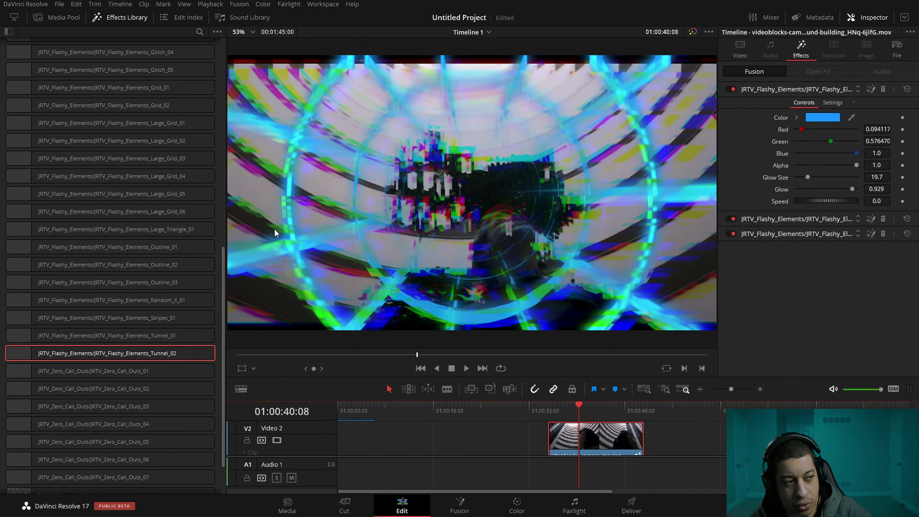
Delete the tunnel effect and both glitch effects from the Video 2 clip.
{"action": "left_click", "coordinate": [883, 89]}
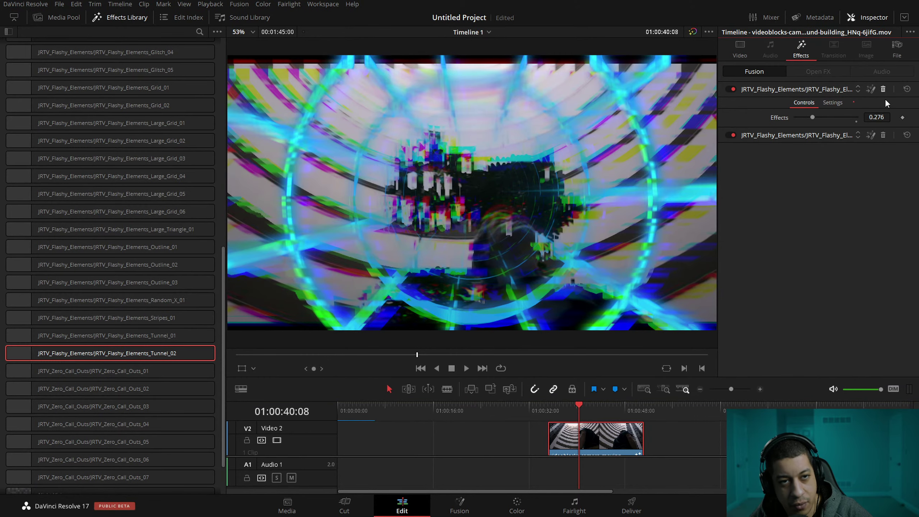
{"action": "left_click", "coordinate": [883, 89]}
{"action": "left_click", "coordinate": [883, 89]}
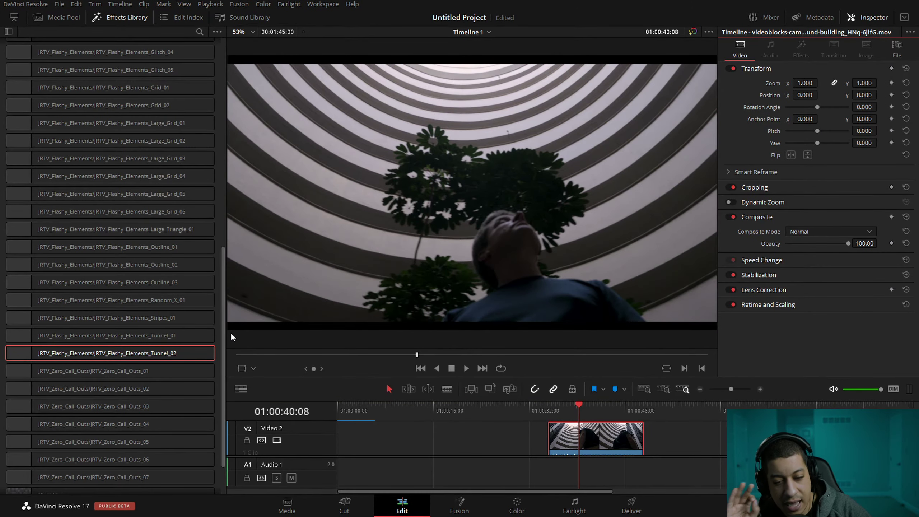
Apply JRTV_Flashy_Elements_Tunnel_02 to the Video 2 clip again and open its composition on the Fusion page.
{"action": "left_click_drag", "start_coordinate": [142, 354], "coordinate": [597, 447]}
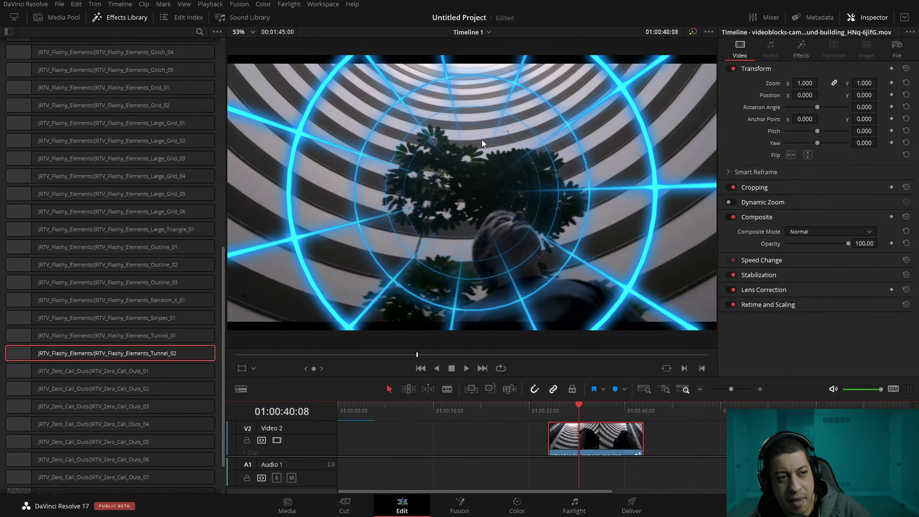
{"action": "left_click", "coordinate": [801, 49]}
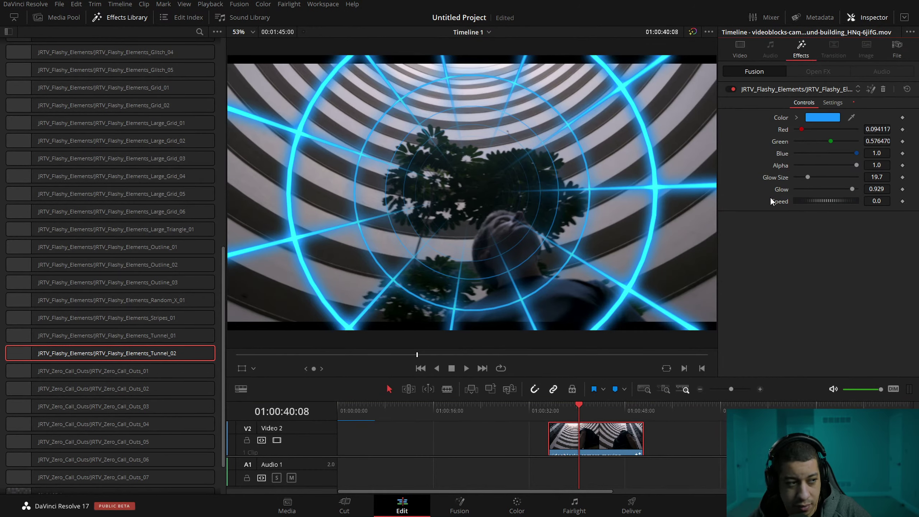
{"action": "left_click", "coordinate": [871, 91]}
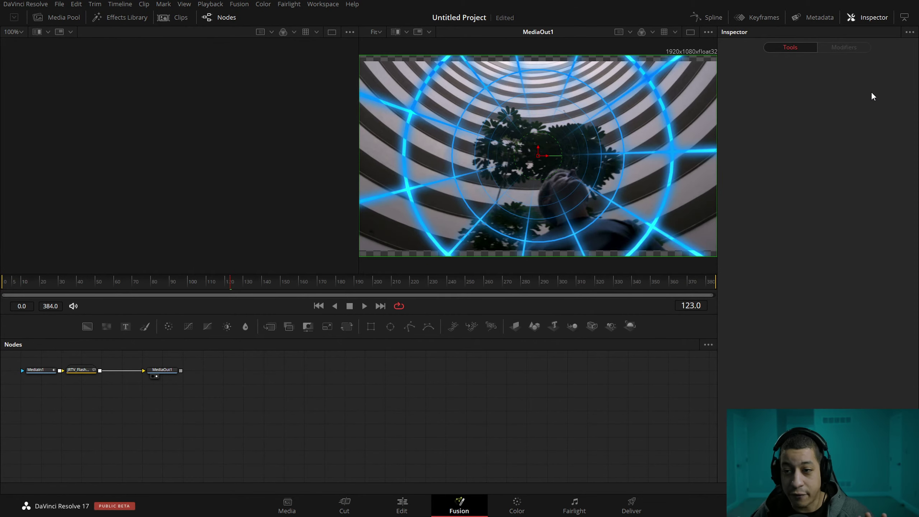
Expand the JRTV_Flashy_Elements_Tunnel_02 group in the node graph, including its nested Shape_1 group.
{"action": "left_click_drag", "start_coordinate": [221, 431], "coordinate": [479, 451]}
{"action": "left_click_drag", "start_coordinate": [367, 388], "coordinate": [367, 428]}
{"action": "double_click", "coordinate": [367, 427]}
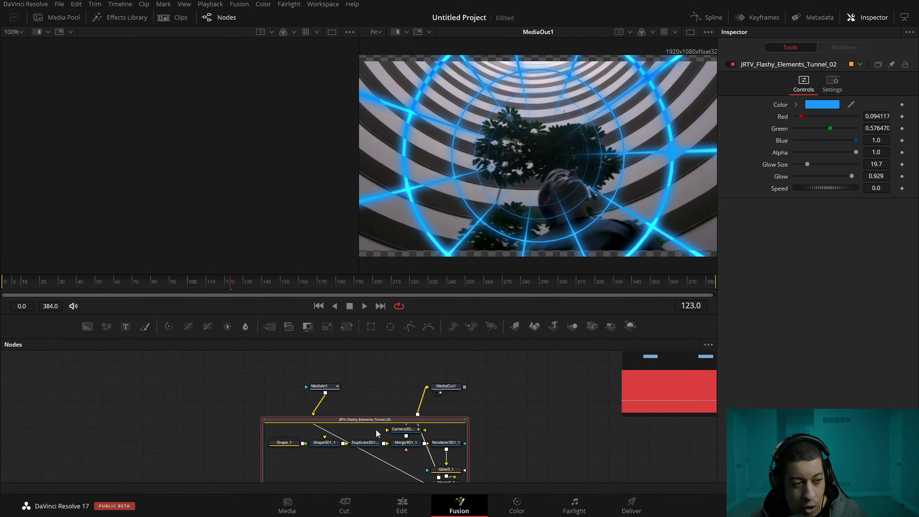
{"action": "double_click", "coordinate": [300, 415]}
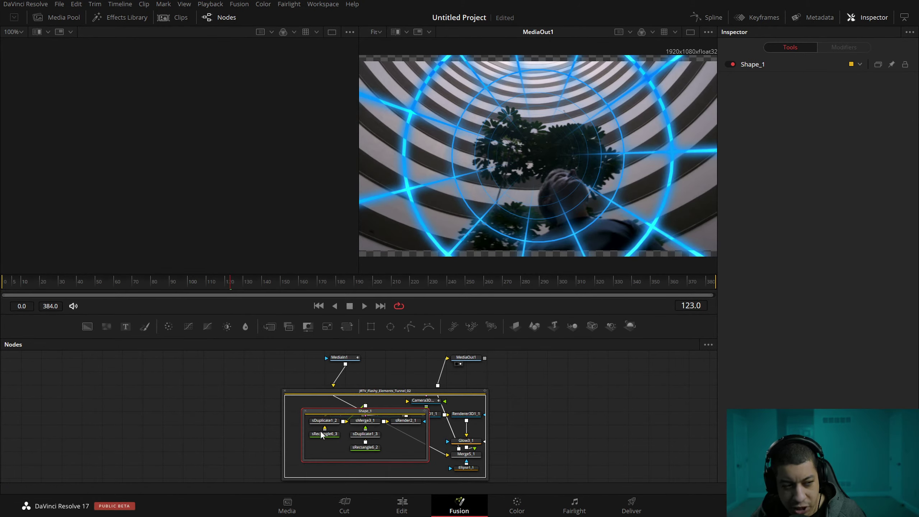
Set the width of the sRectangle6_3 node to 0.039 and return to the Edit page.
{"action": "left_click", "coordinate": [325, 434]}
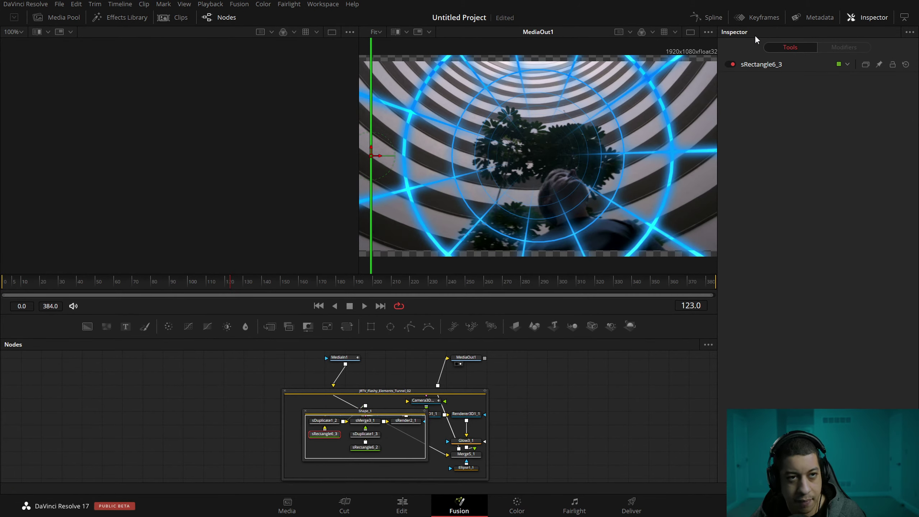
{"action": "left_click", "coordinate": [767, 66]}
{"action": "left_click_drag", "start_coordinate": [795, 170], "coordinate": [797, 169]}
{"action": "left_click", "coordinate": [510, 348]}
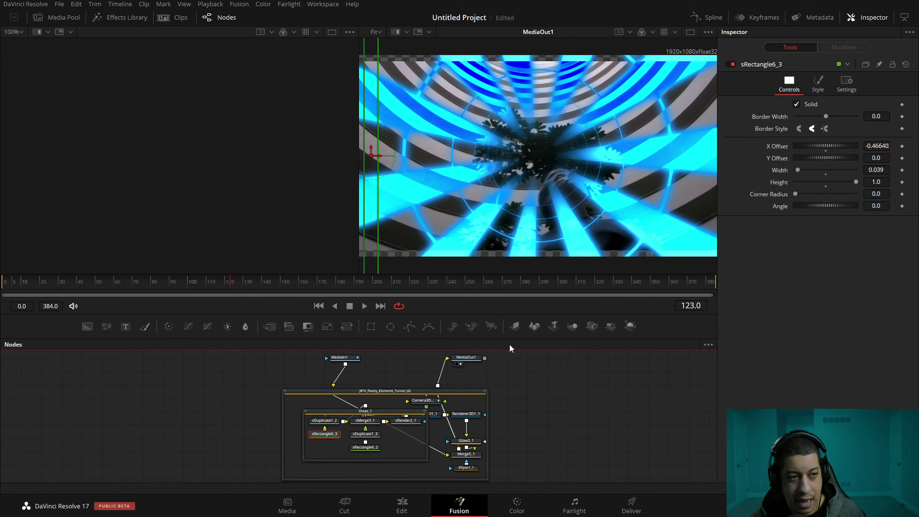
{"action": "left_click", "coordinate": [406, 508]}
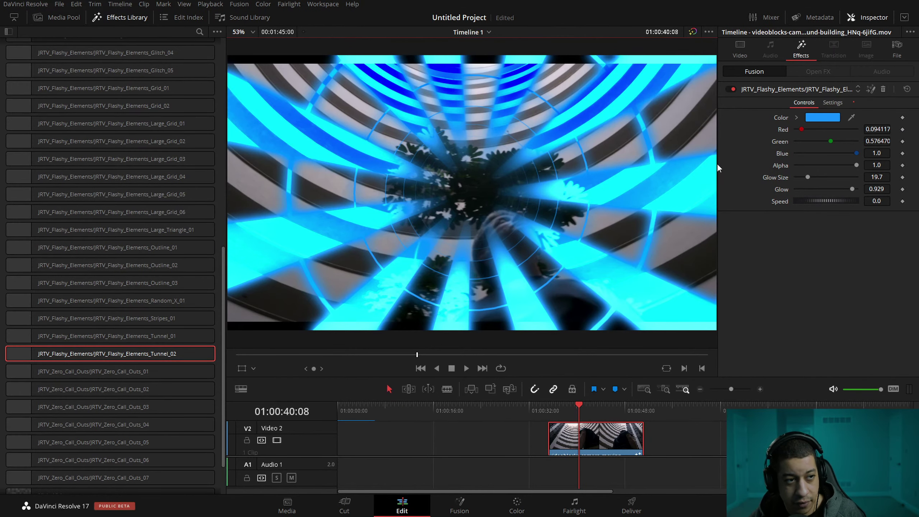
Add the JRTV_Flashy_Elements_Glitch_05 and JRTV_Flashy_Elements_Glitch_03 effects to the Video 2 clip on top of the tunnel effect.
{"action": "left_click_drag", "start_coordinate": [221, 288], "coordinate": [234, 213]}
{"action": "left_click_drag", "start_coordinate": [144, 222], "coordinate": [625, 448]}
{"action": "left_click_drag", "start_coordinate": [152, 186], "coordinate": [596, 438]}
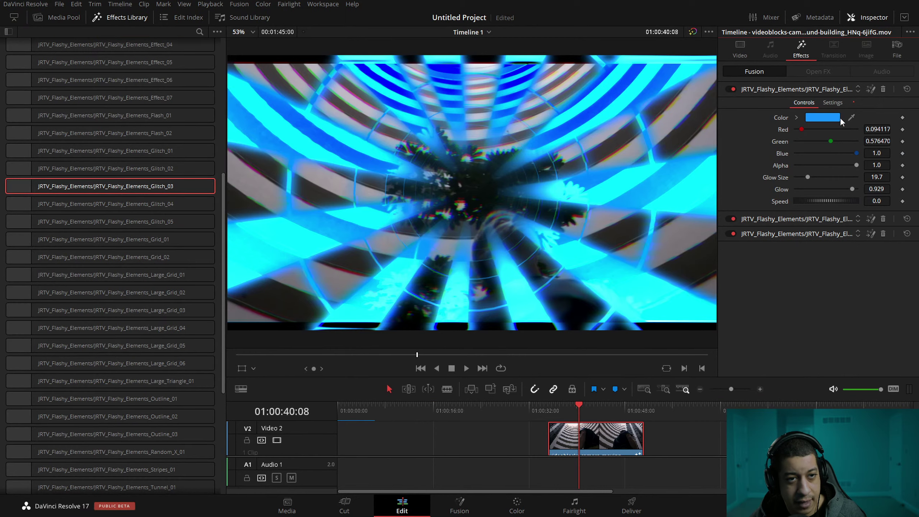
Increase the Glitch_05 colour offsets, set the Glitch_03 Effect amount to 0.52, and preview the clip at 01:00:38:12.
{"action": "left_click", "coordinate": [830, 234]}
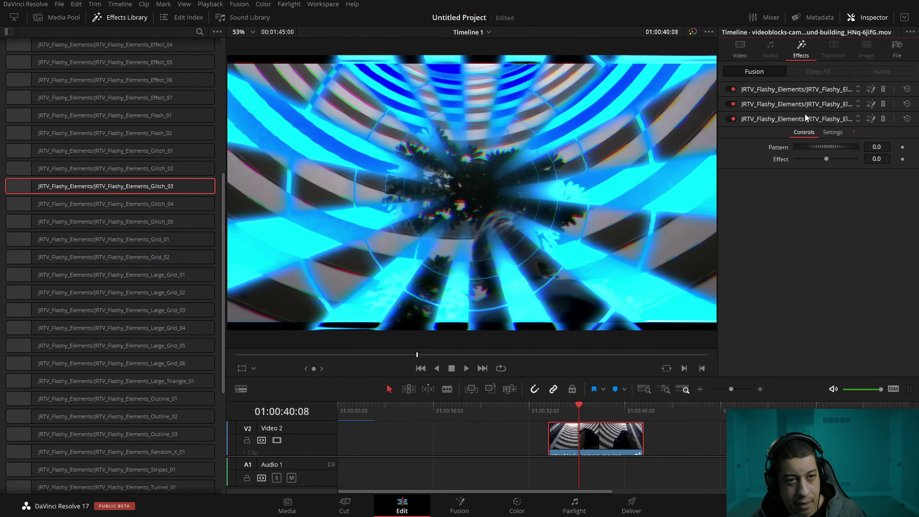
{"action": "left_click", "coordinate": [808, 104]}
{"action": "left_click_drag", "start_coordinate": [797, 156], "coordinate": [803, 192]}
{"action": "left_click_drag", "start_coordinate": [796, 204], "coordinate": [802, 204]}
{"action": "left_click_drag", "start_coordinate": [797, 156], "coordinate": [842, 159]}
{"action": "left_click", "coordinate": [797, 233]}
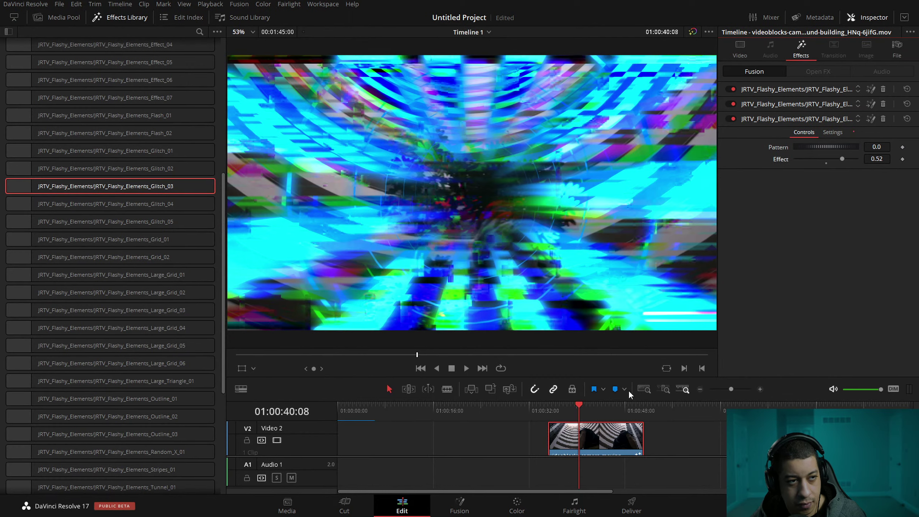
{"action": "left_click", "coordinate": [568, 407]}
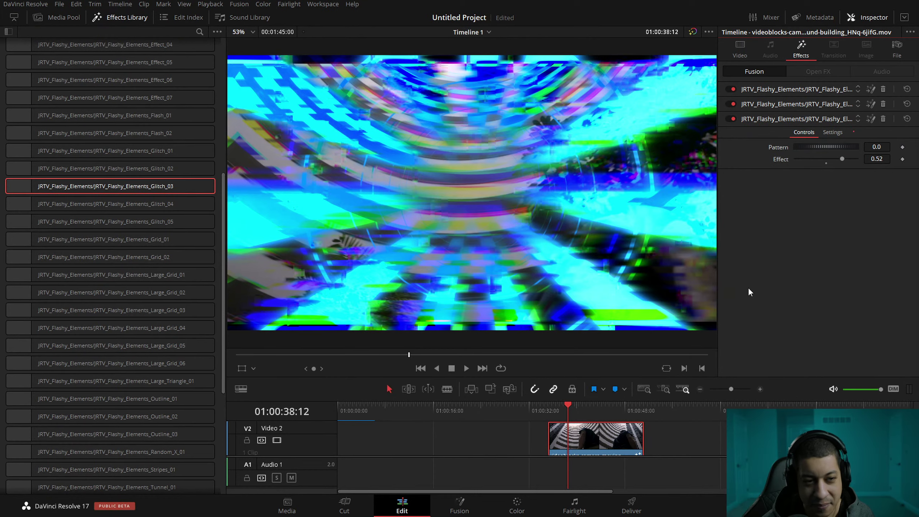
Remove the tunnel, Glitch_05 and Glitch_03 effects from the Video 2 clip.
{"action": "left_click", "coordinate": [883, 89]}
{"action": "left_click", "coordinate": [883, 89]}
{"action": "left_click", "coordinate": [883, 89]}
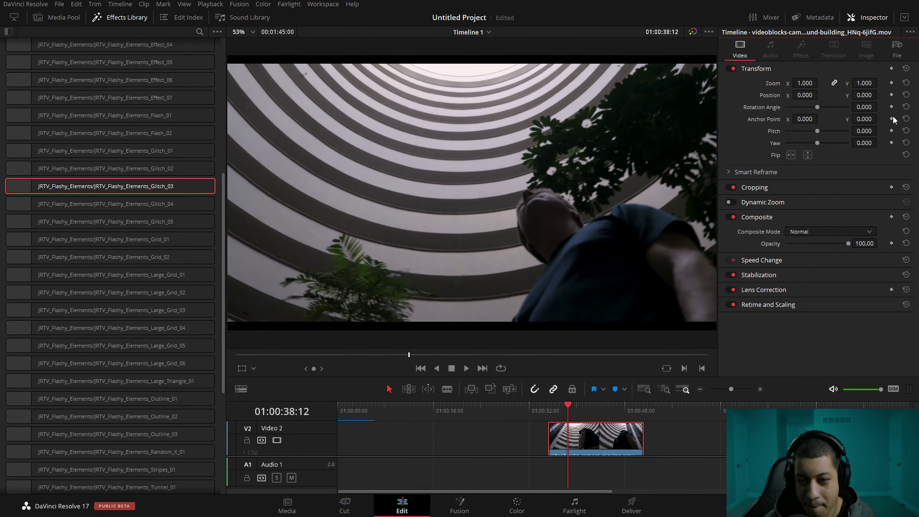
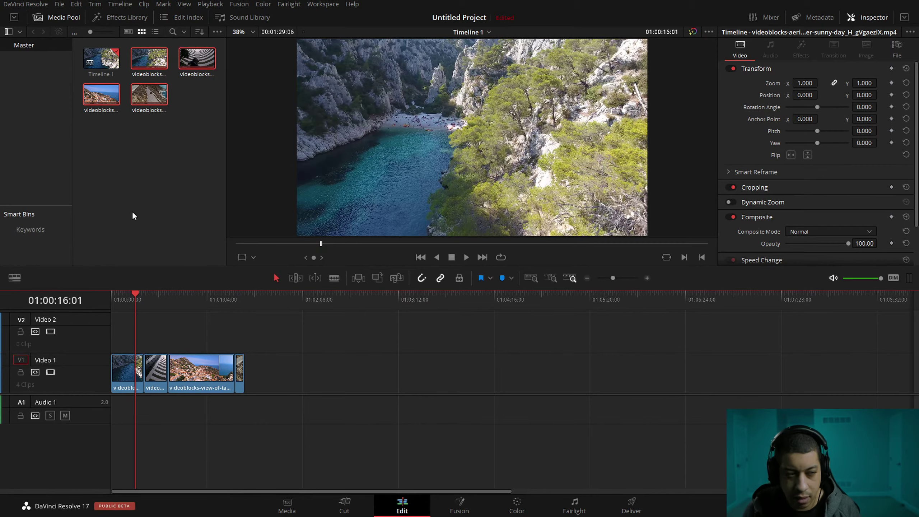
Play through the timeline from 01:00:16:01 at up to 4x speed and stop at 01:00:33:21.
{"action": "key", "text": "l"}
{"action": "key", "text": "l"}
{"action": "key", "text": "l"}
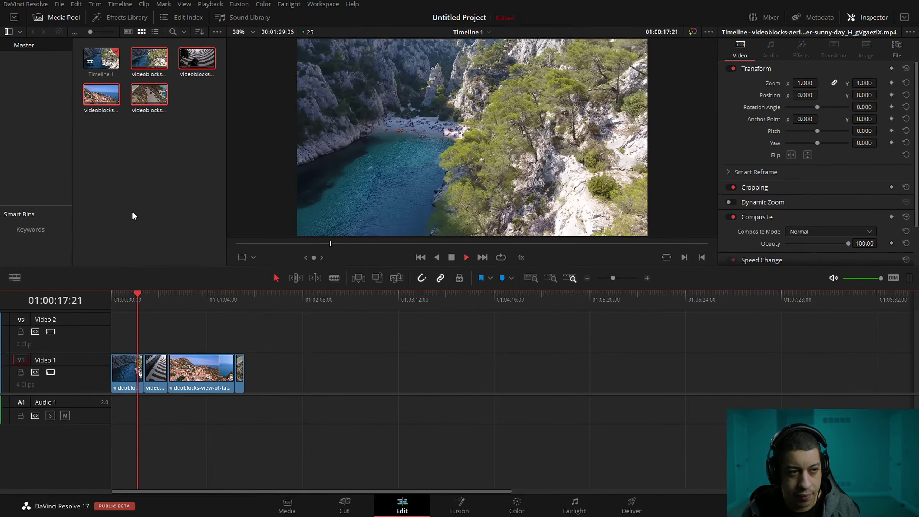
{"action": "key", "text": "k"}
{"action": "key", "text": "l"}
{"action": "key", "text": "l"}
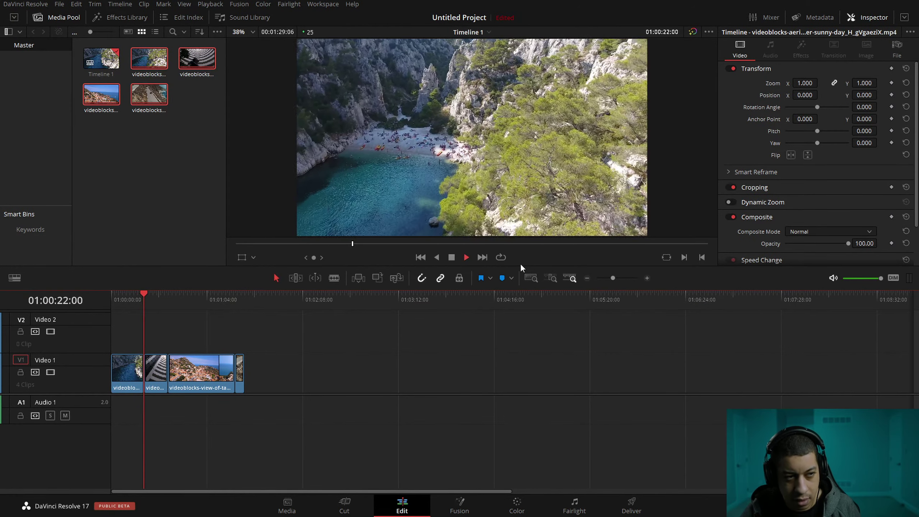
{"action": "key", "text": "l"}
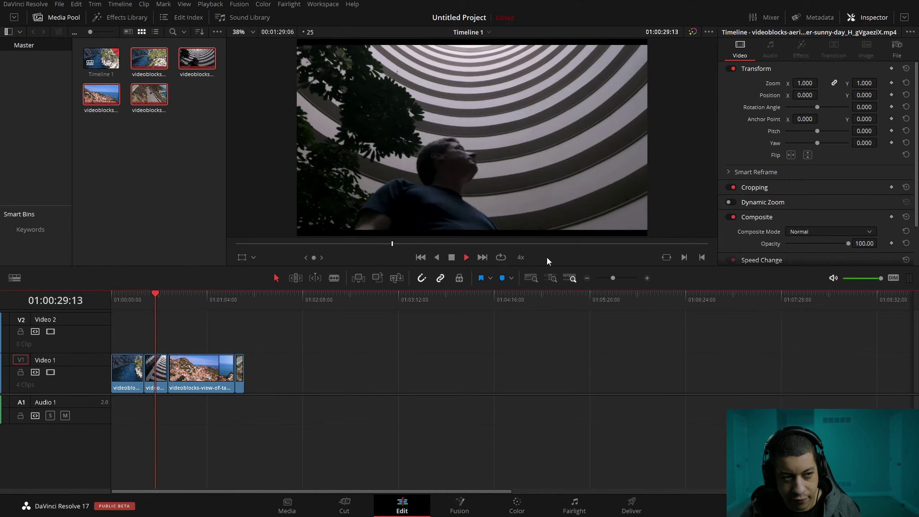
{"action": "key", "text": "k"}
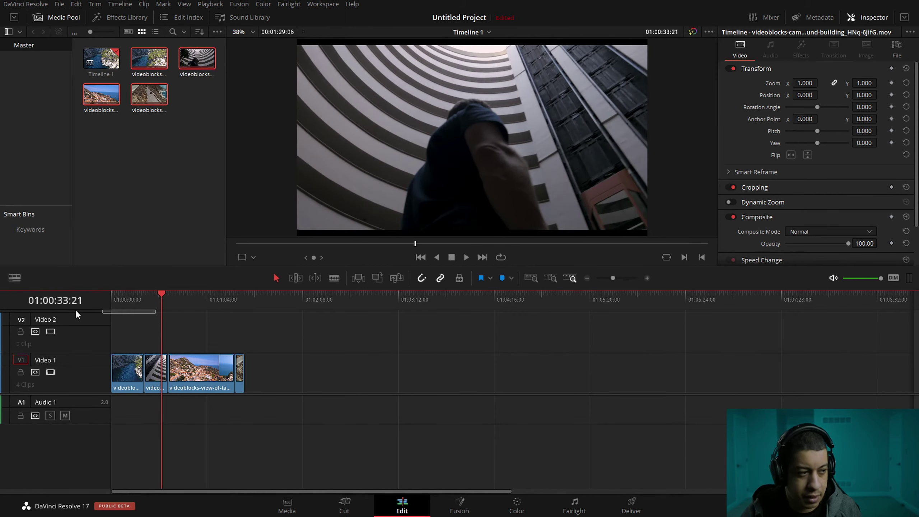
Play the timeline from its start at up to 4x speed, pausing and resuming, and stop at 01:00:07:07.
{"action": "key", "text": "Home"}
{"action": "key", "text": "l"}
{"action": "key", "text": "l"}
{"action": "key", "text": "l"}
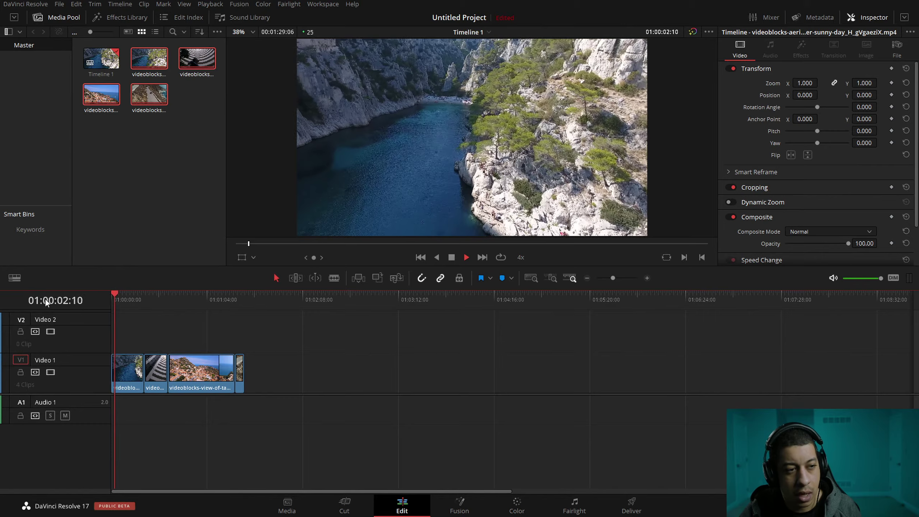
{"action": "key", "text": "k"}
{"action": "key", "text": "l"}
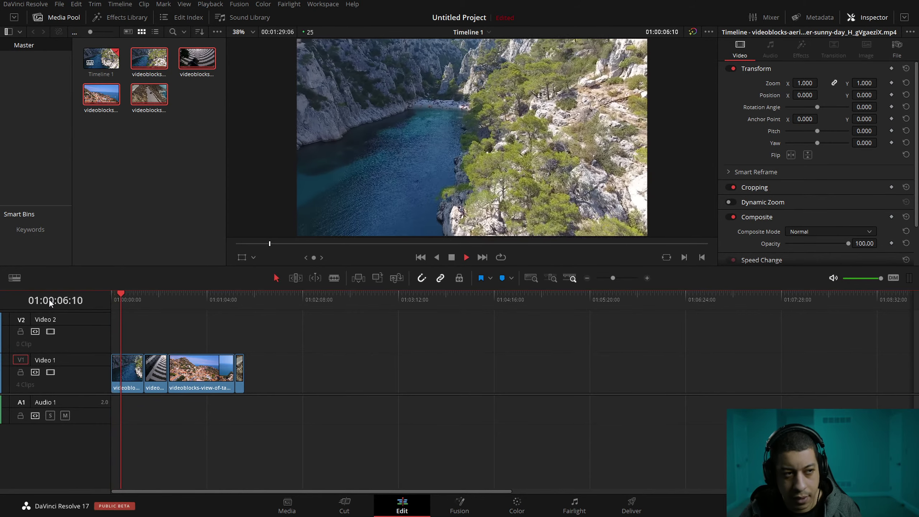
{"action": "key", "text": "k"}
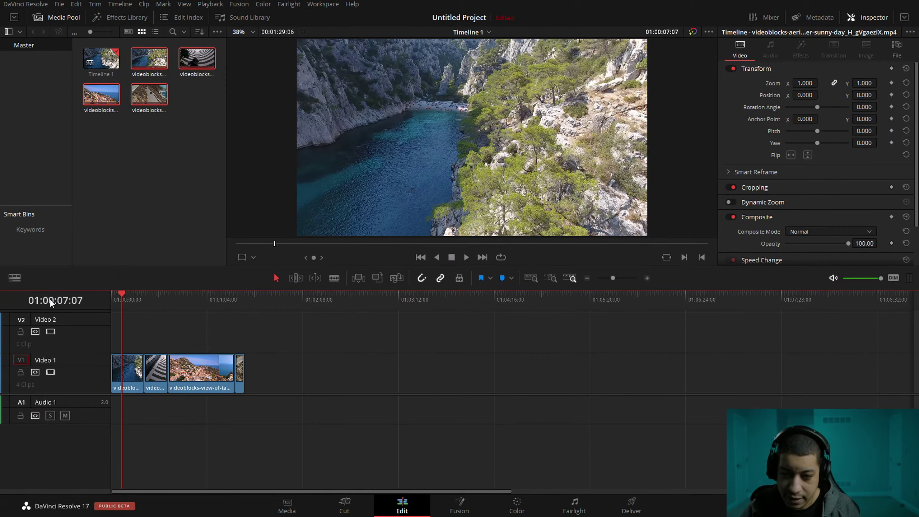
Resume accelerated forward playback from 01:00:07:07 and stop at 01:00:12:12.
{"action": "key", "text": "l"}
{"action": "key", "text": "l"}
{"action": "key", "text": "l"}
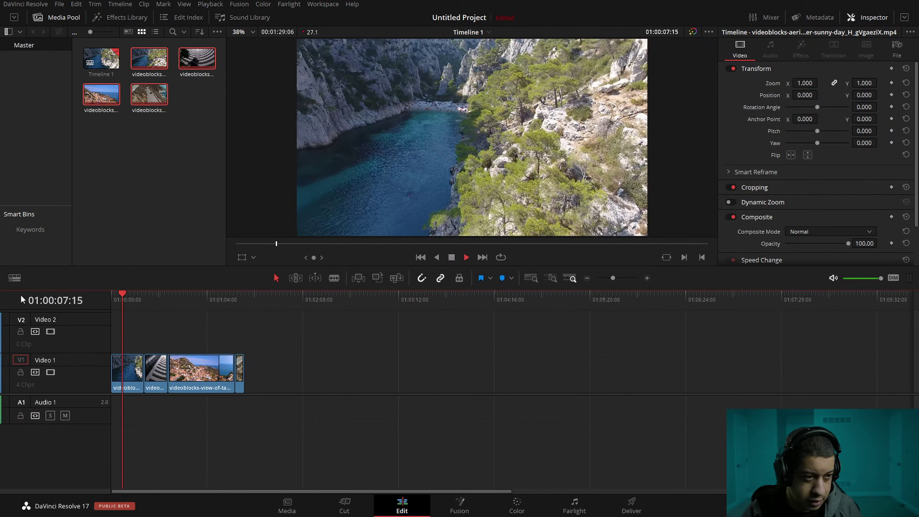
{"action": "key", "text": "space"}
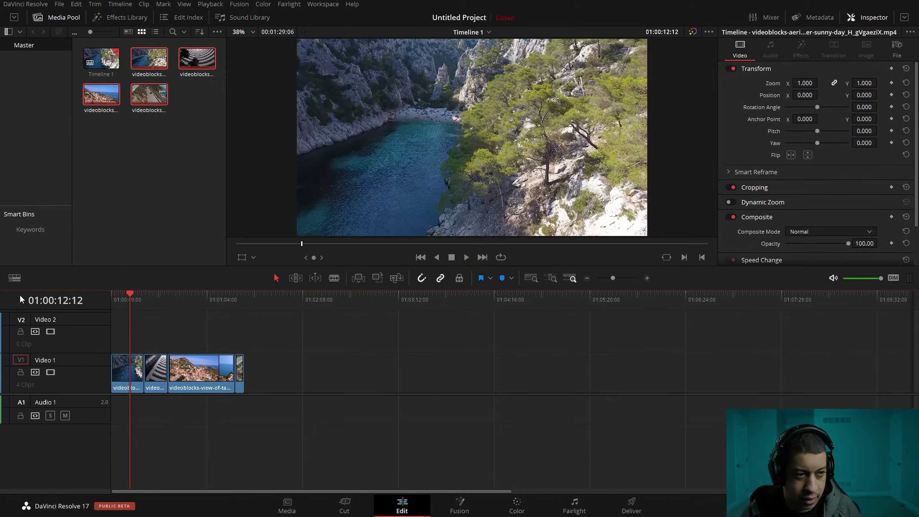
Check which commands are assigned to the L key in Keyboard Customization, and close the dialog.
{"action": "left_click", "coordinate": [20, 4]}
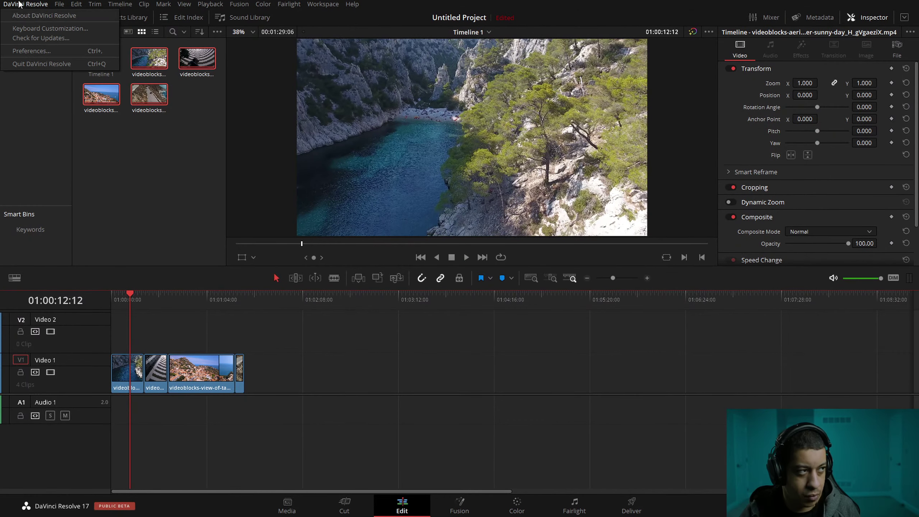
{"action": "left_click", "coordinate": [18, 29]}
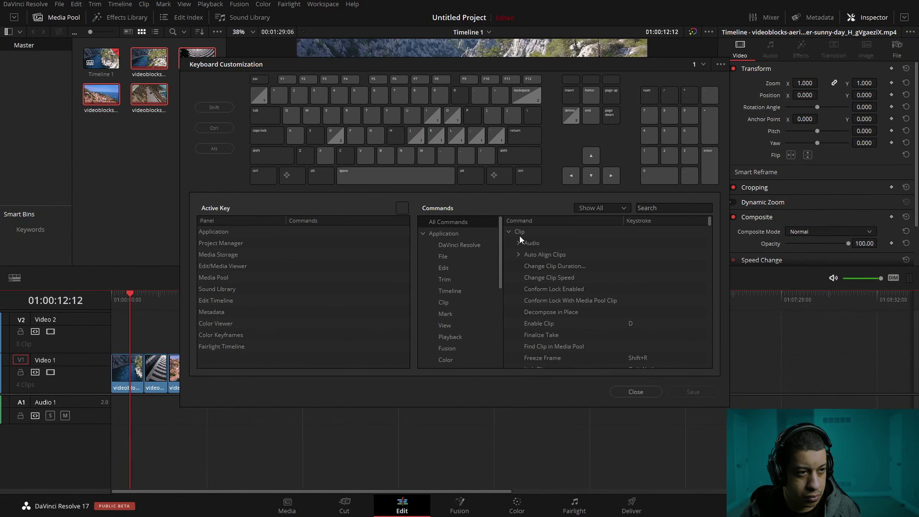
{"action": "left_click", "coordinate": [455, 138]}
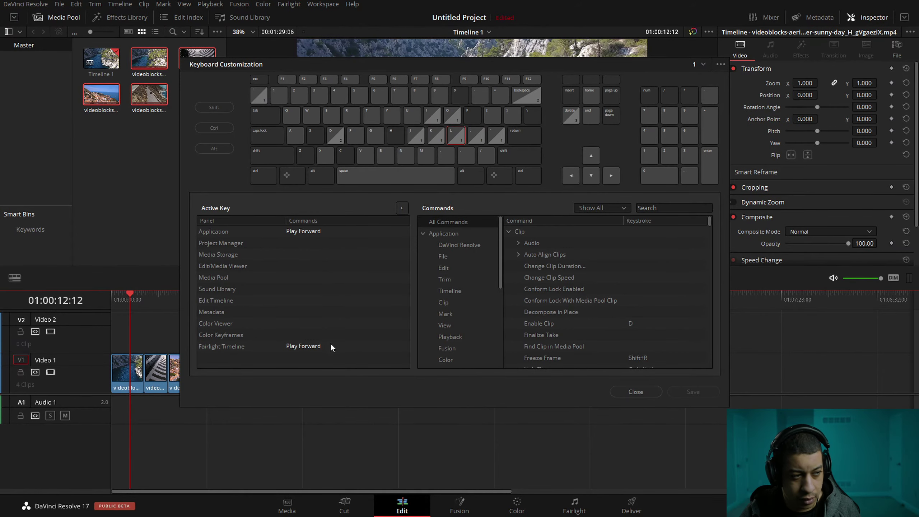
{"action": "left_click", "coordinate": [625, 391]}
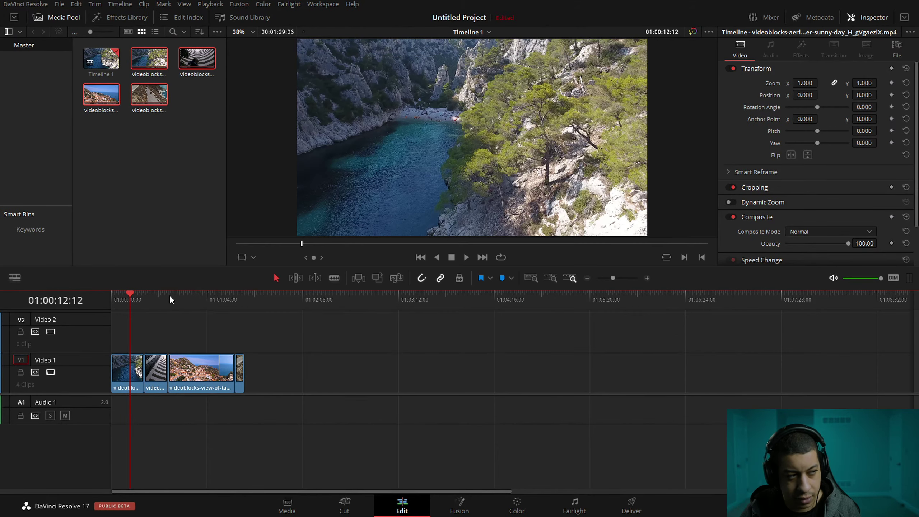
Play the timeline from its start with increasing forward speed and stop at 01:00:17:14.
{"action": "key", "text": "Home"}
{"action": "key", "text": "l"}
{"action": "key", "text": "l"}
{"action": "key", "text": "l"}
{"action": "key", "text": "l"}
{"action": "key", "text": "space"}
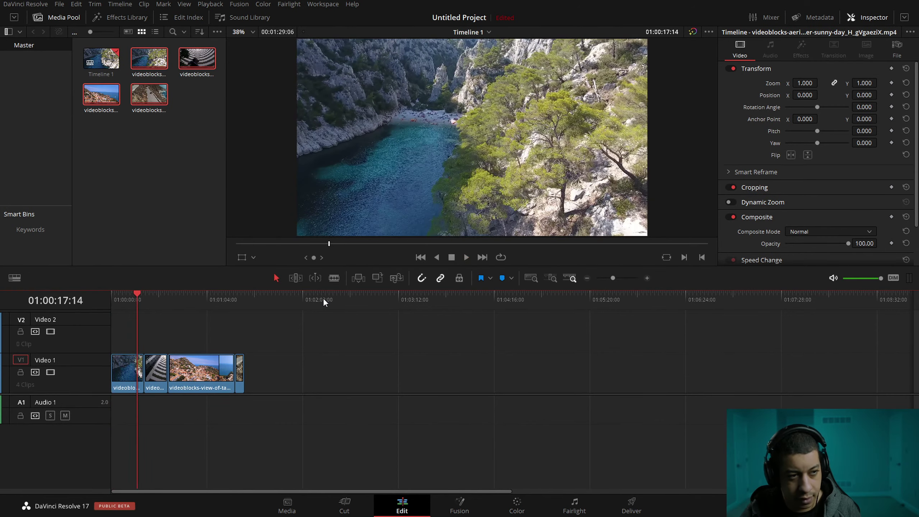
Play the timeline from its start at 2x speed to 01:00:05:02, and continue in short bursts to 01:00:06:04.
{"action": "key", "text": "Home"}
{"action": "key", "text": "space"}
{"action": "key", "text": "l"}
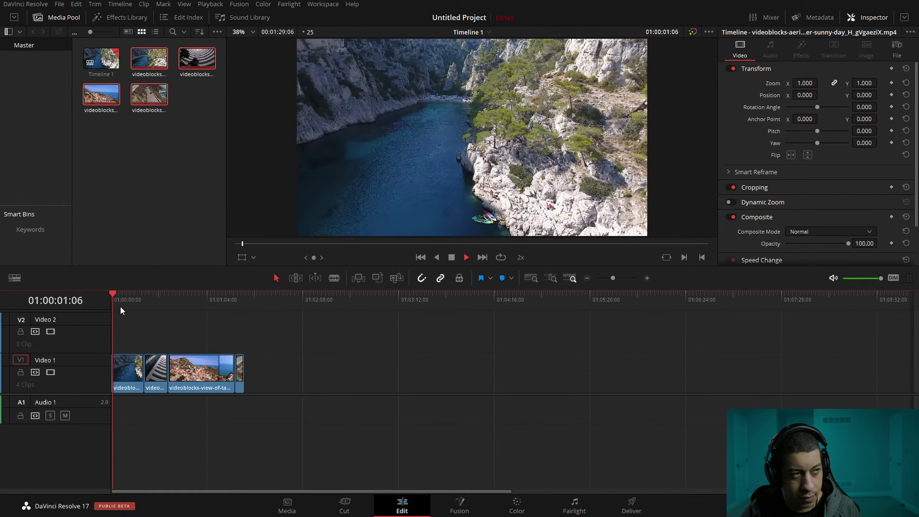
{"action": "key", "text": "space"}
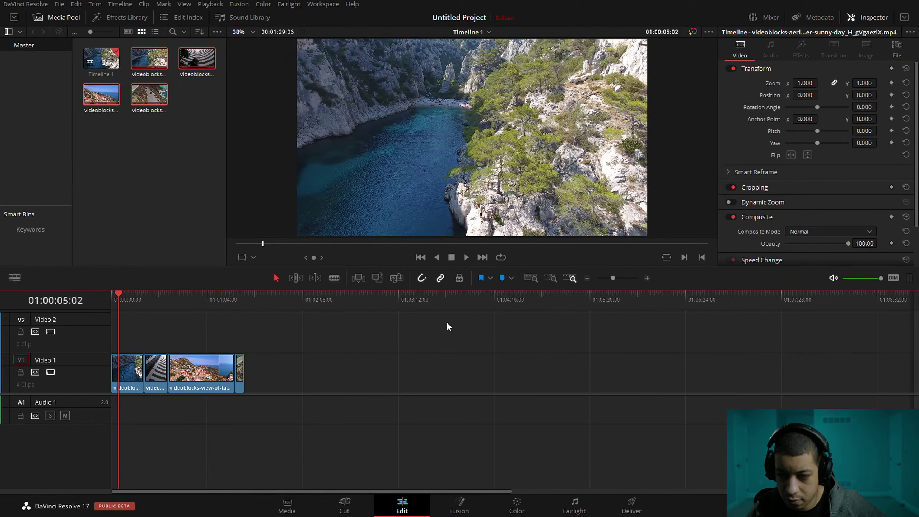
{"action": "key", "text": "space"}
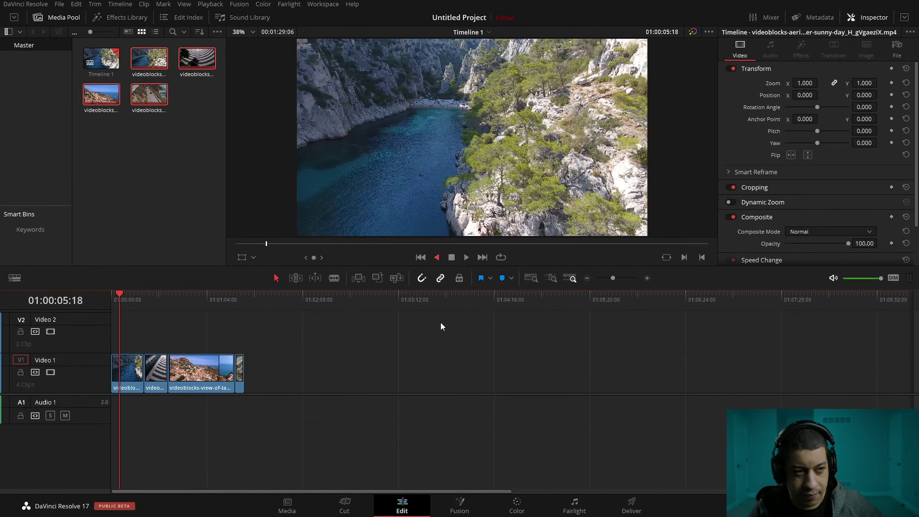
{"action": "key", "text": "space"}
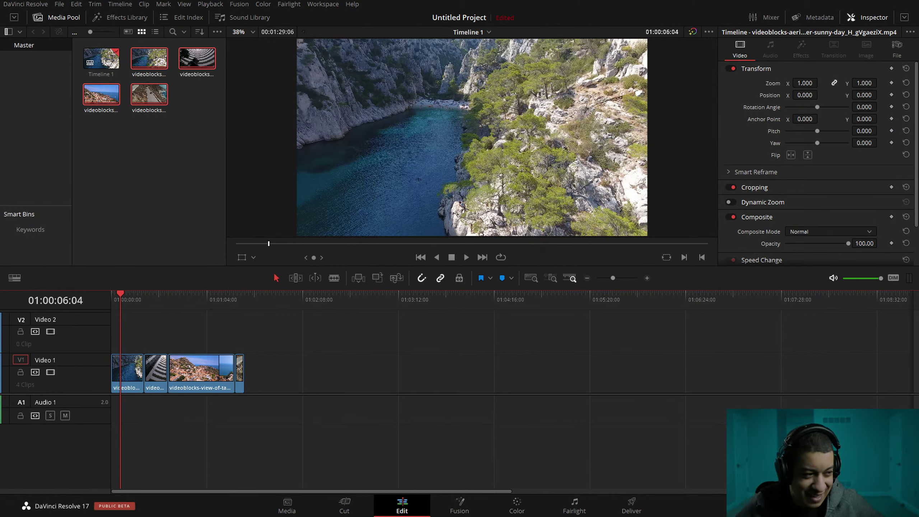
Play the timeline at 8x speed up to 01:00:09:21, and clear and close the Resolve console.
{"action": "key", "text": "l"}
{"action": "key", "text": "l"}
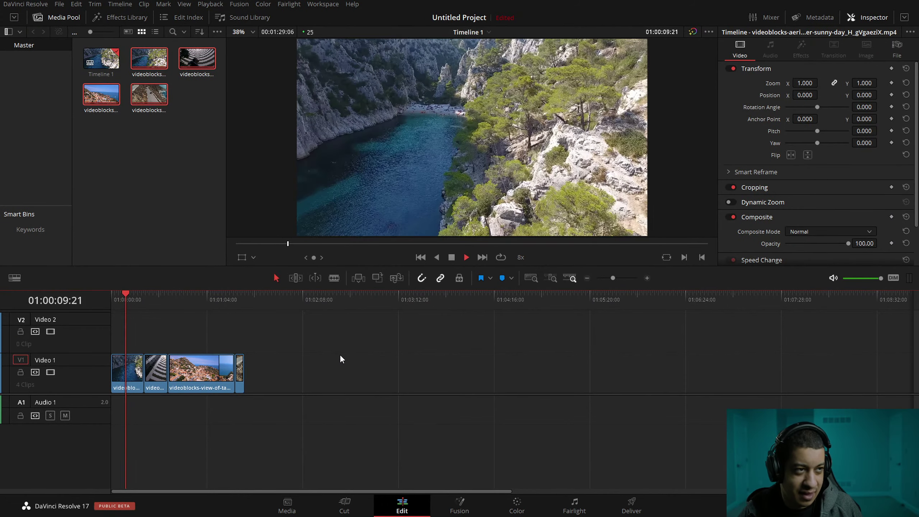
{"action": "left_click", "coordinate": [315, 151]}
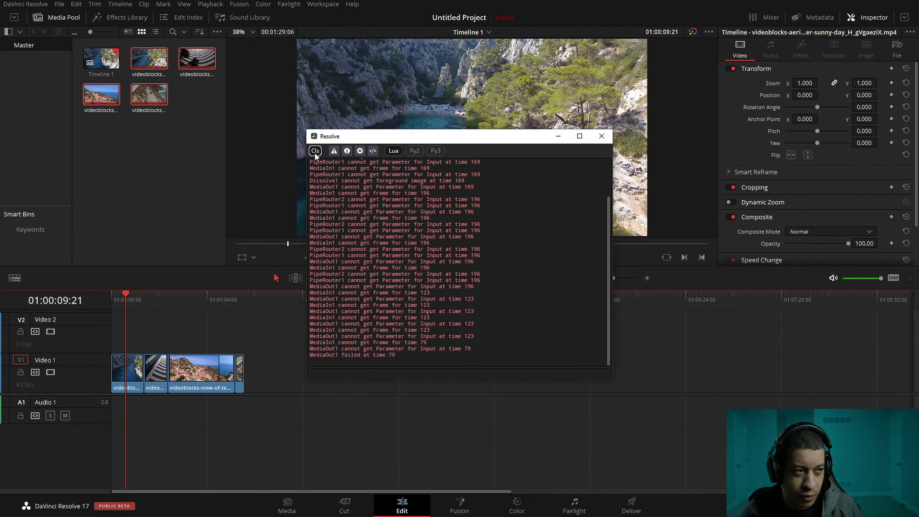
{"action": "left_click", "coordinate": [601, 136]}
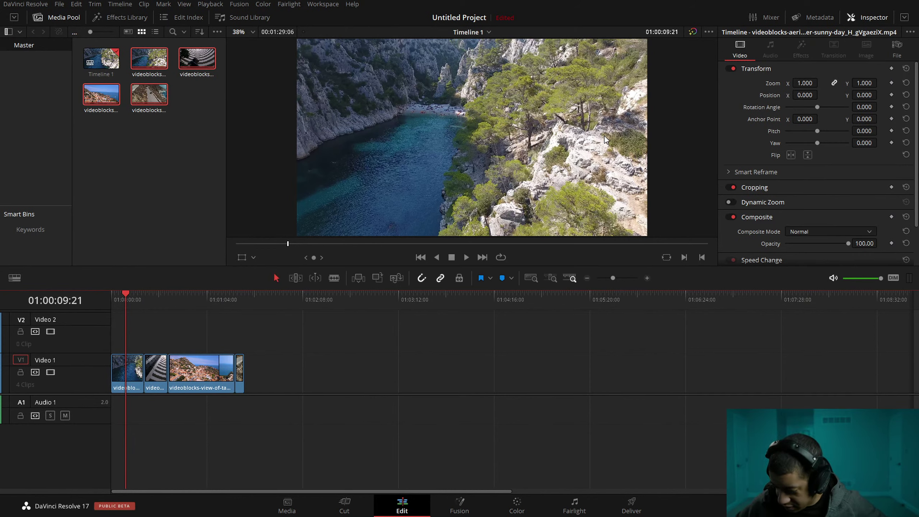
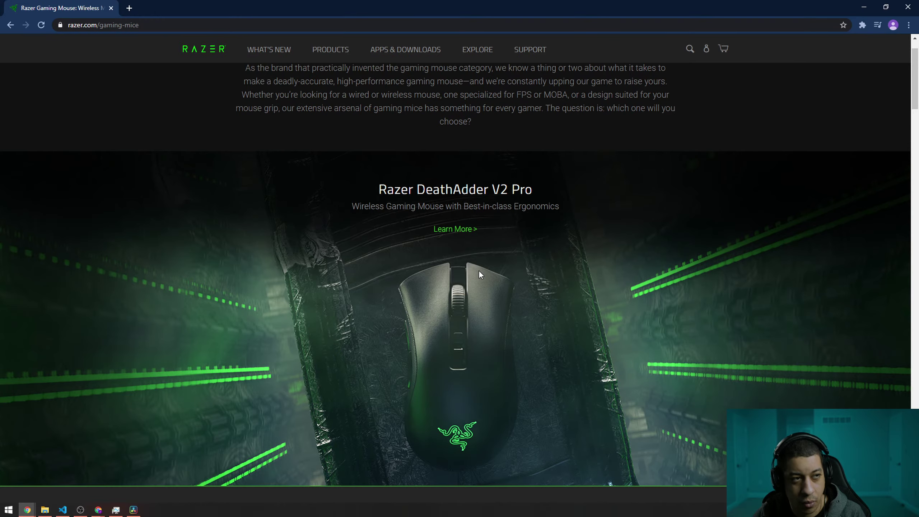
Switch to the browser, look through Razer's gaming mice page, and open the Razer DeathAdder V2 Pro product page.
{"action": "scroll", "coordinate": [434, 249], "scroll_direction": "down", "scroll_amount": 7}
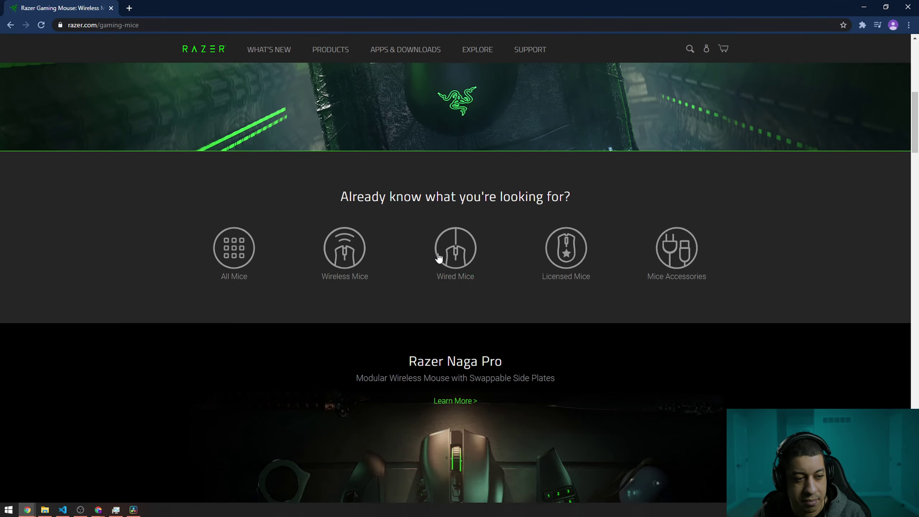
{"action": "scroll", "coordinate": [562, 278], "scroll_direction": "down", "scroll_amount": 15}
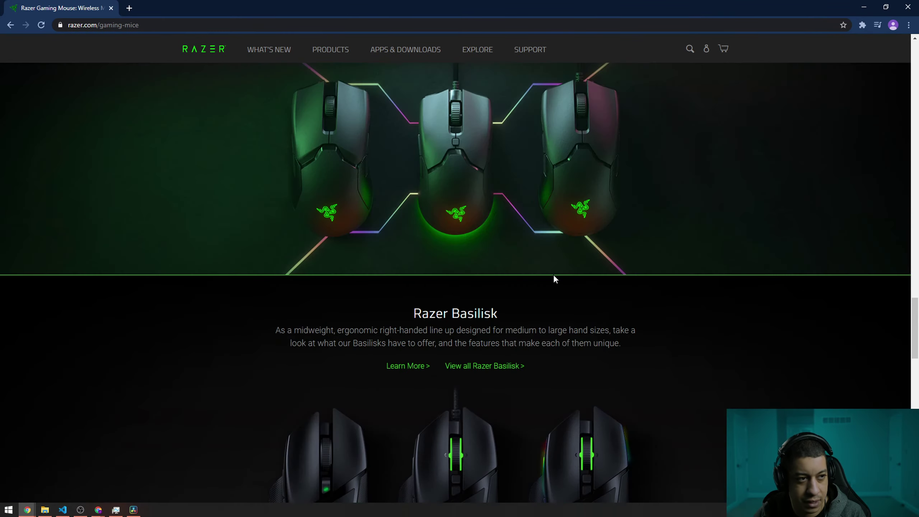
{"action": "scroll", "coordinate": [555, 279], "scroll_direction": "down", "scroll_amount": 12}
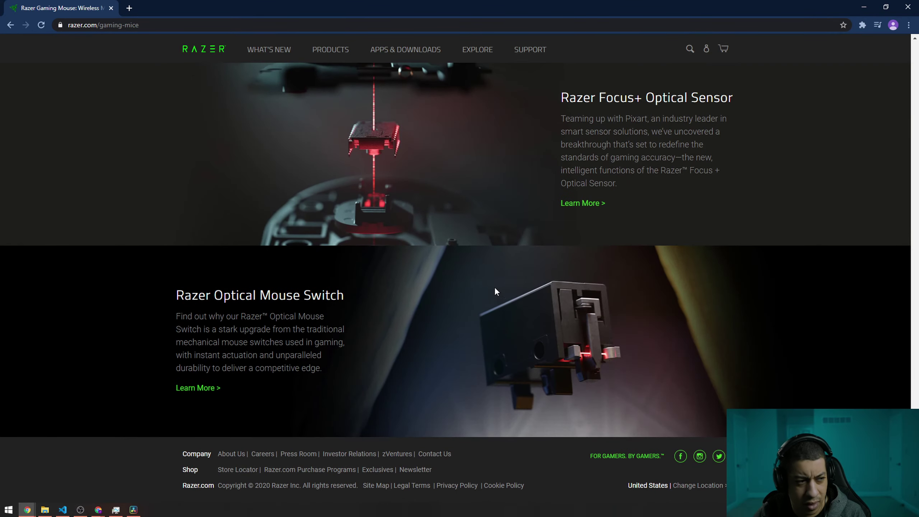
{"action": "scroll", "coordinate": [490, 366], "scroll_direction": "up", "scroll_amount": 20}
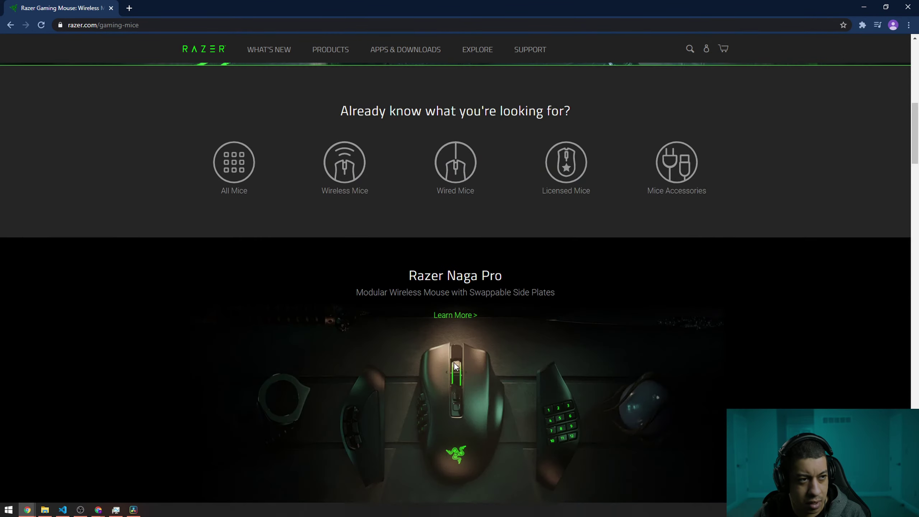
{"action": "scroll", "coordinate": [454, 361], "scroll_direction": "up", "scroll_amount": 5}
{"action": "left_click", "coordinate": [457, 279]}
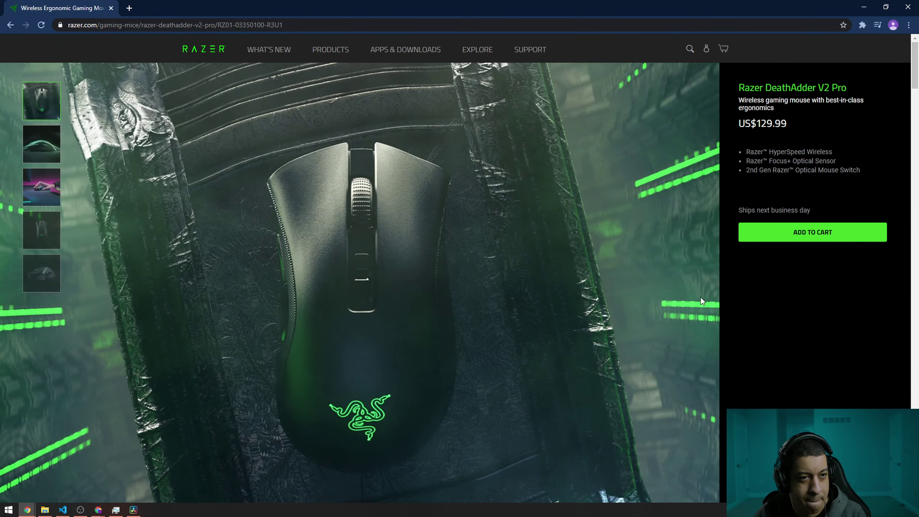
Examine the DeathAdder V2 Pro's price and the release dates in its A Proven Legacy section, and close the browser.
{"action": "scroll", "coordinate": [525, 246], "scroll_direction": "down", "scroll_amount": 3}
{"action": "scroll", "coordinate": [760, 179], "scroll_direction": "up", "scroll_amount": 3}
{"action": "left_click_drag", "start_coordinate": [787, 125], "coordinate": [766, 125]}
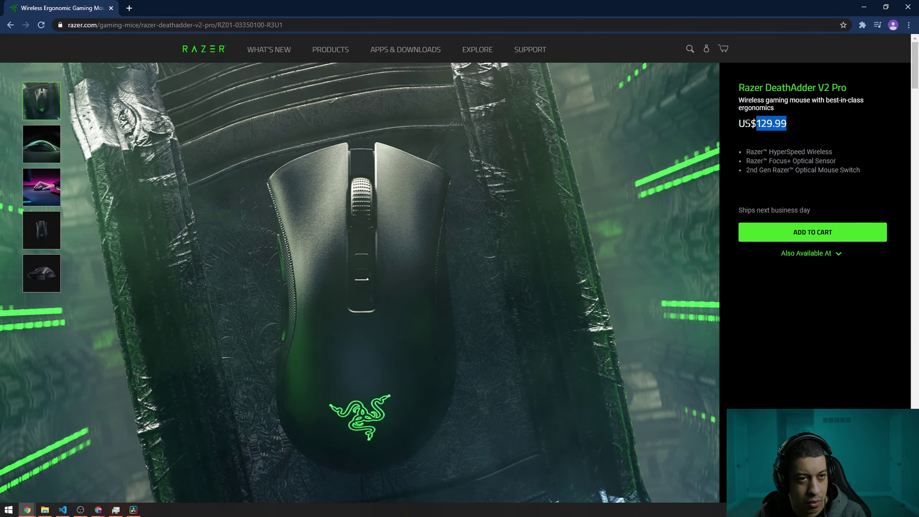
{"action": "scroll", "coordinate": [449, 346], "scroll_direction": "down", "scroll_amount": 10}
{"action": "scroll", "coordinate": [452, 348], "scroll_direction": "down", "scroll_amount": 3}
{"action": "left_click_drag", "start_coordinate": [560, 353], "coordinate": [554, 364]}
{"action": "left_click", "coordinate": [539, 375]}
{"action": "mouse_move", "coordinate": [273, 357]}
{"action": "left_mouse_down"}
{"action": "mouse_move", "coordinate": [323, 358]}
{"action": "mouse_move", "coordinate": [281, 350]}
{"action": "left_mouse_up"}
{"action": "left_click", "coordinate": [279, 362]}
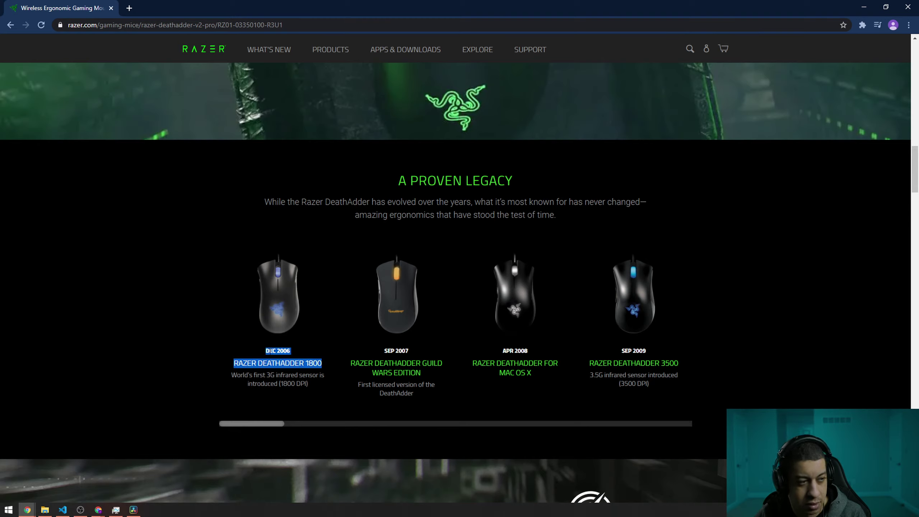
{"action": "left_click", "coordinate": [269, 351]}
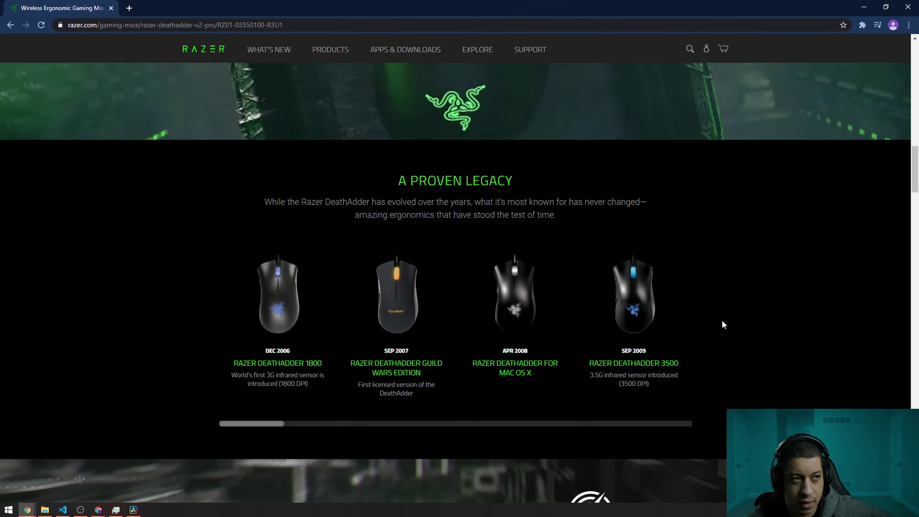
{"action": "left_click", "coordinate": [913, 6]}
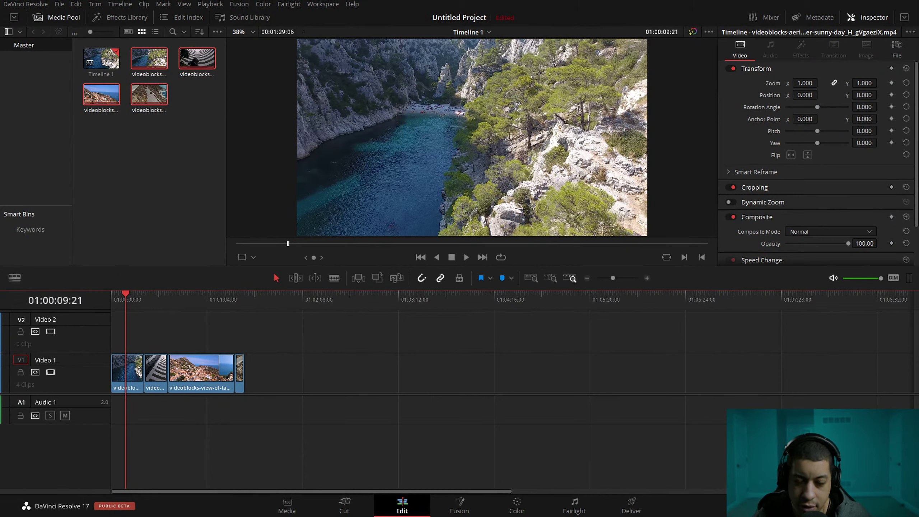
Split the first and third Video 1 clips with four cuts, including one at 01:00:44:20, and move the playhead to 01:00:53:03.
{"action": "left_click_drag", "start_coordinate": [206, 302], "coordinate": [178, 320]}
{"action": "key", "text": "space"}
{"action": "key", "text": "ctrl+b"}
{"action": "key", "text": "ctrl+b"}
{"action": "key", "text": "ctrl+b"}
{"action": "key", "text": "ctrl+b"}
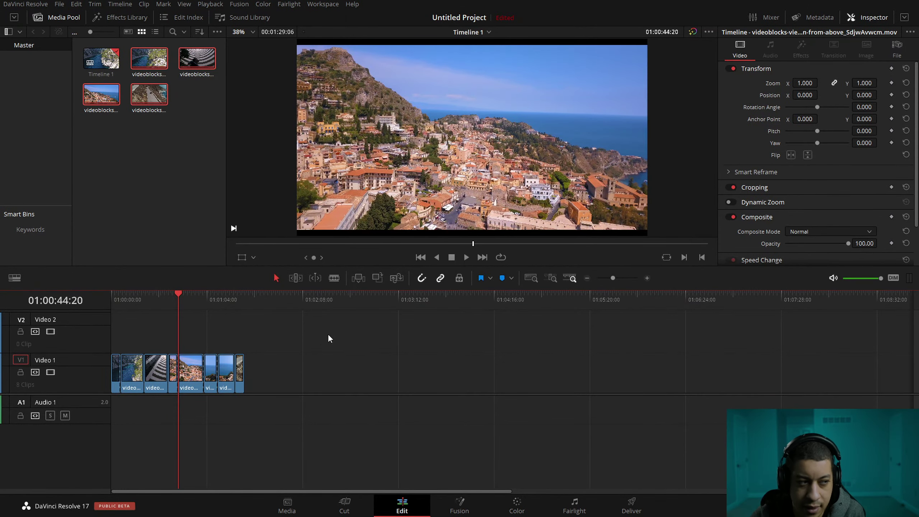
{"action": "left_click_drag", "start_coordinate": [189, 298], "coordinate": [190, 298]}
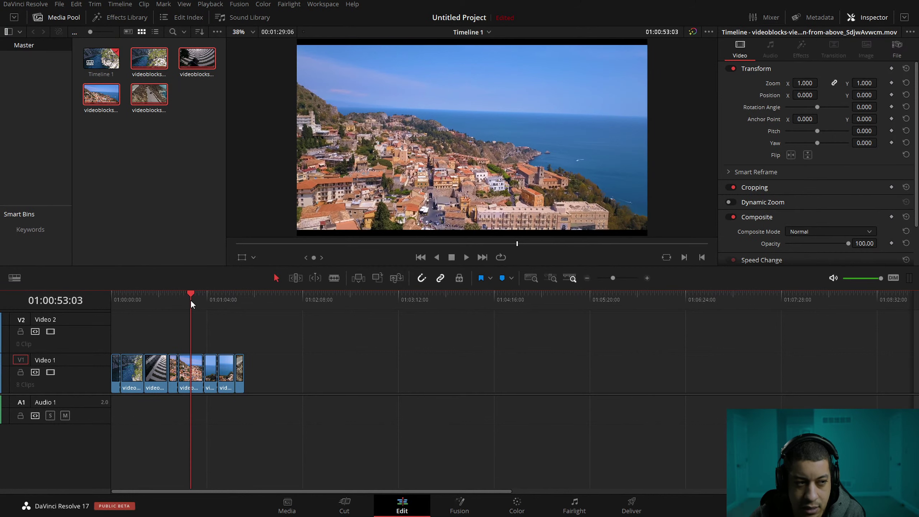